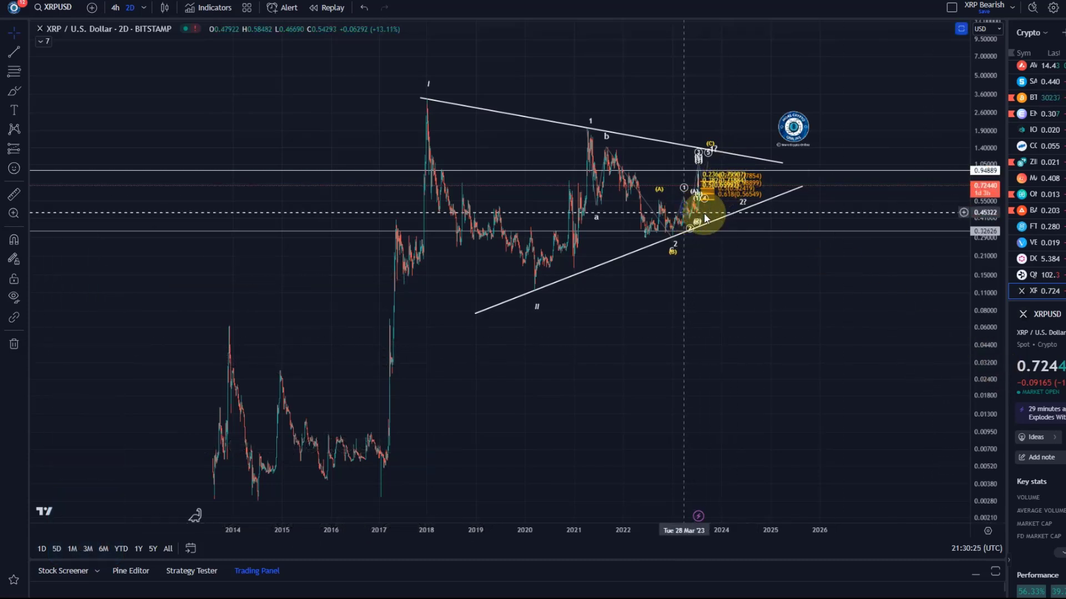
Step: Draw a Fib Retracement from about 0.115 near the wave II low up to about 1.98, extending into mid-2025
{"action": "left_click_drag", "start_coordinate": [989, 211], "coordinate": [778, 291]}
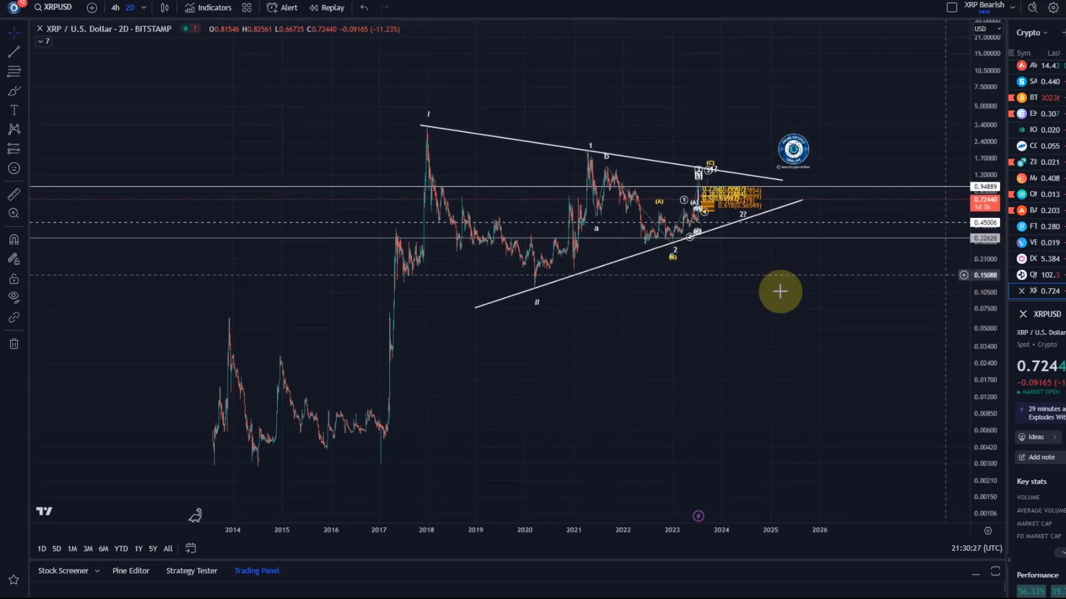
{"action": "left_click_drag", "start_coordinate": [706, 369], "coordinate": [678, 398]}
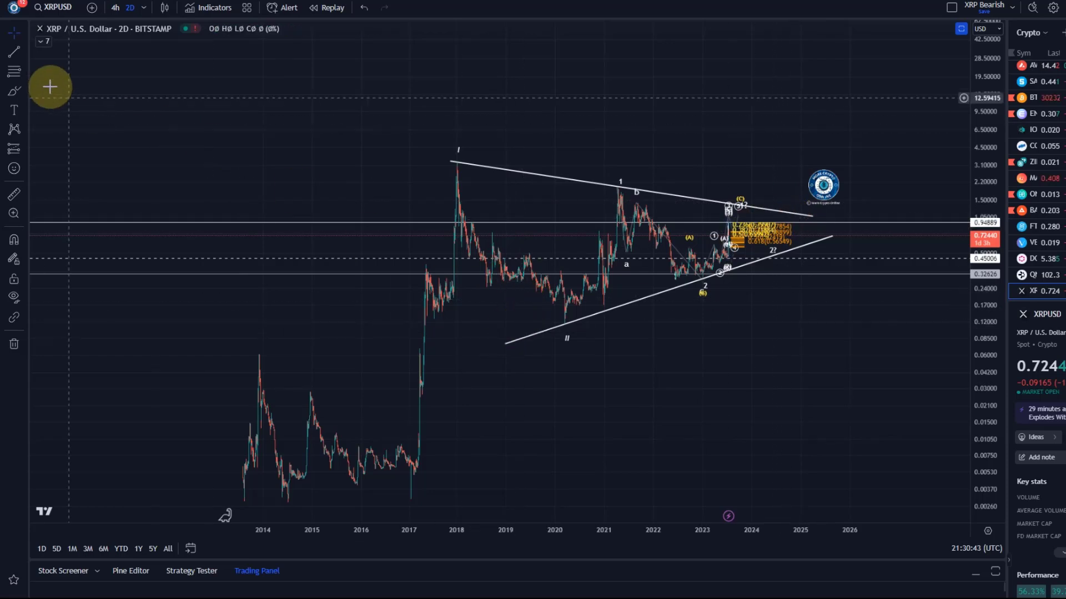
{"action": "left_click", "coordinate": [14, 73]}
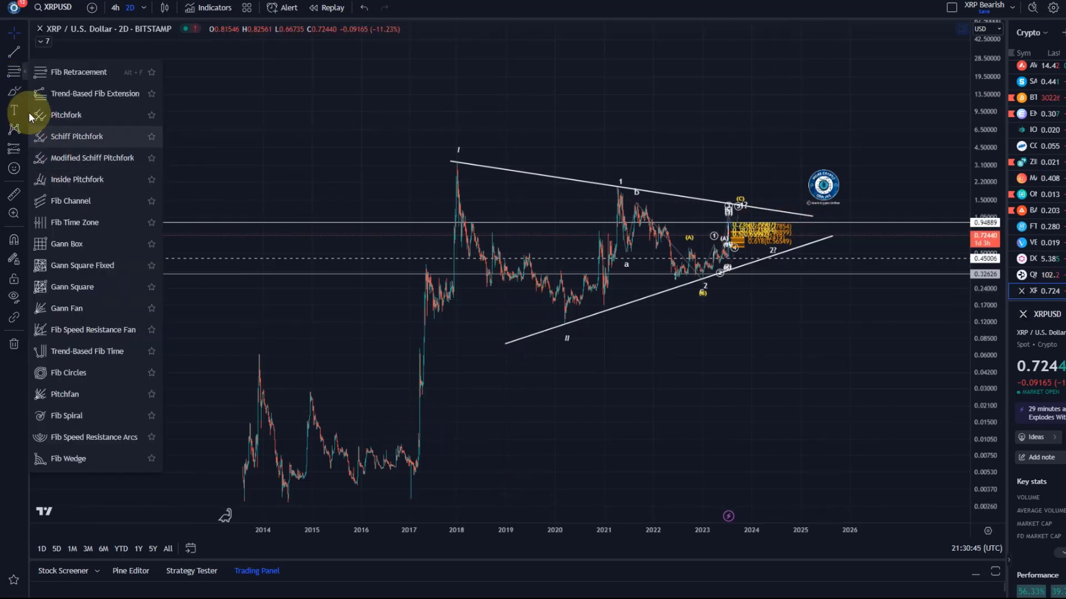
{"action": "left_click", "coordinate": [14, 72]}
{"action": "scroll", "coordinate": [530, 307], "scroll_direction": "up", "scroll_amount": 4}
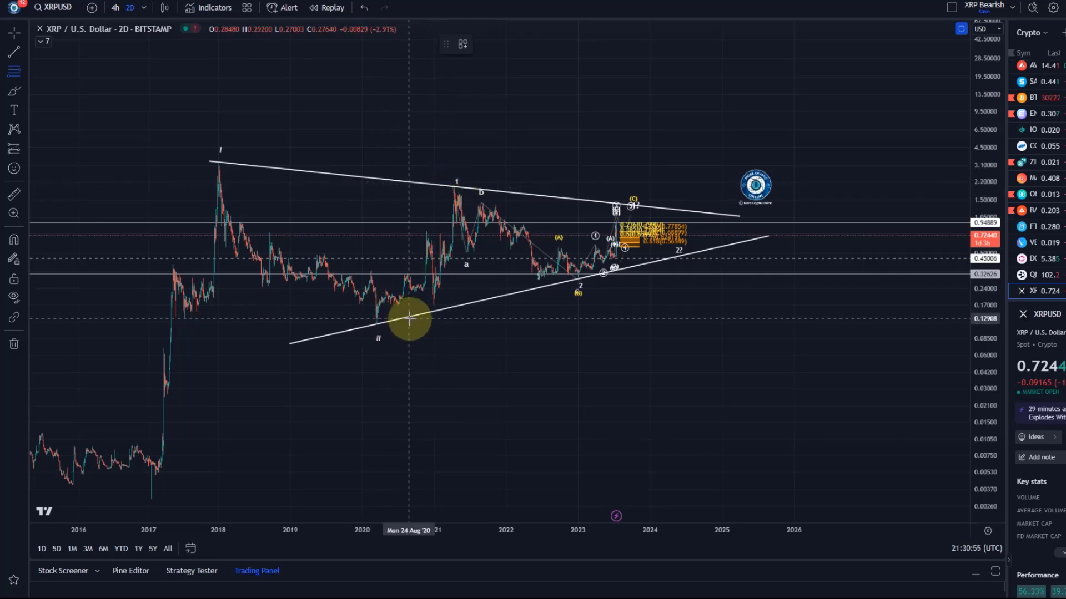
{"action": "mouse_move", "coordinate": [413, 324]}
{"action": "left_mouse_down"}
{"action": "mouse_move", "coordinate": [638, 263]}
{"action": "mouse_move", "coordinate": [759, 187]}
{"action": "left_mouse_up"}
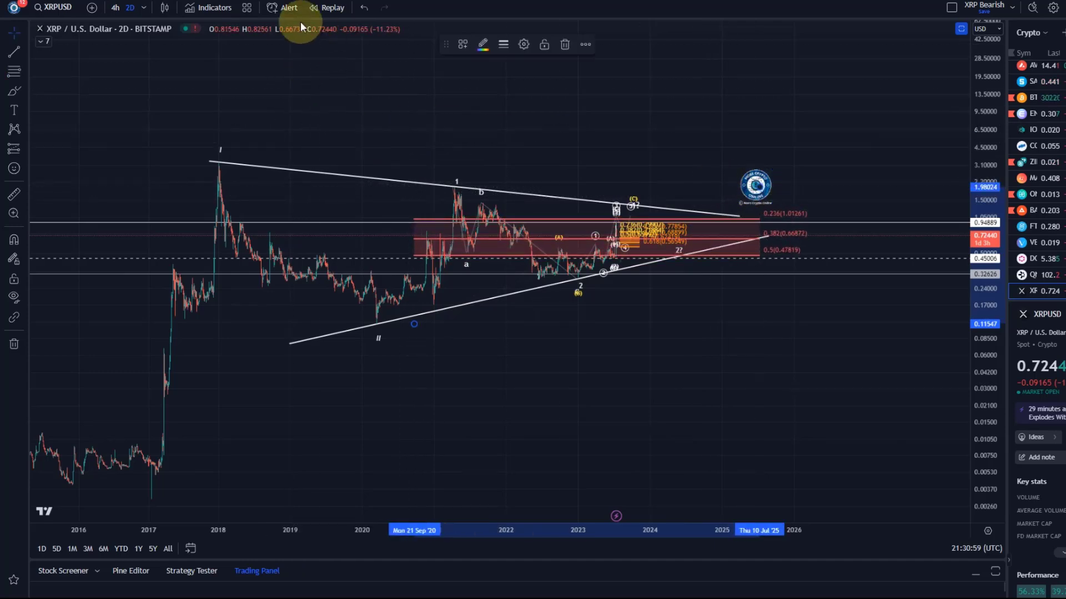
Step: Apply the yellow template with 0.5, 0.618 and 0.786 levels to the retracement, and delete the drawing
{"action": "left_click", "coordinate": [462, 44]}
{"action": "left_click", "coordinate": [491, 212]}
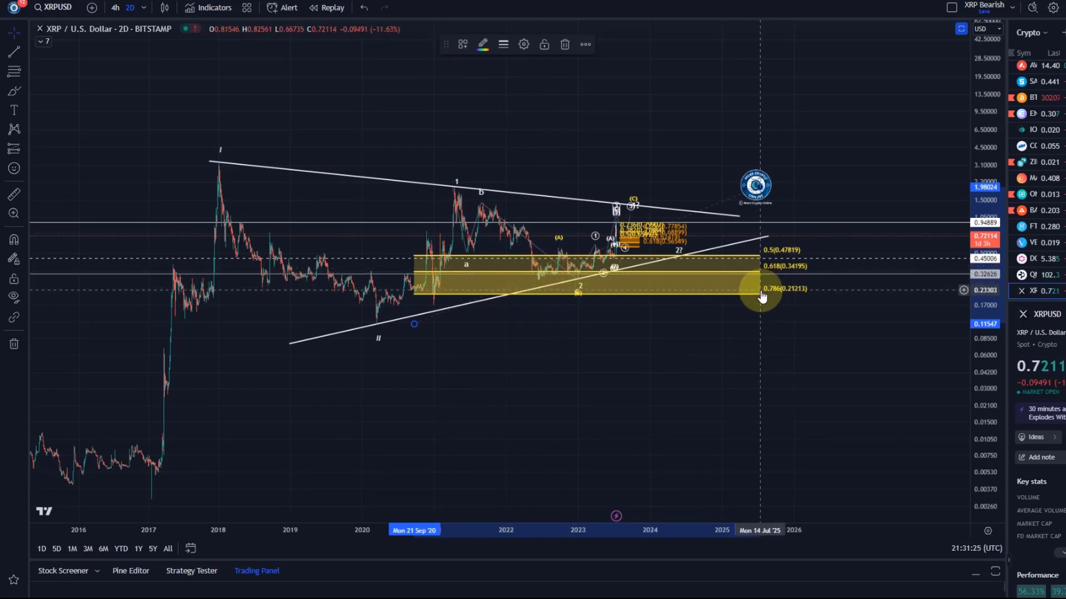
{"action": "key", "text": "Delete"}
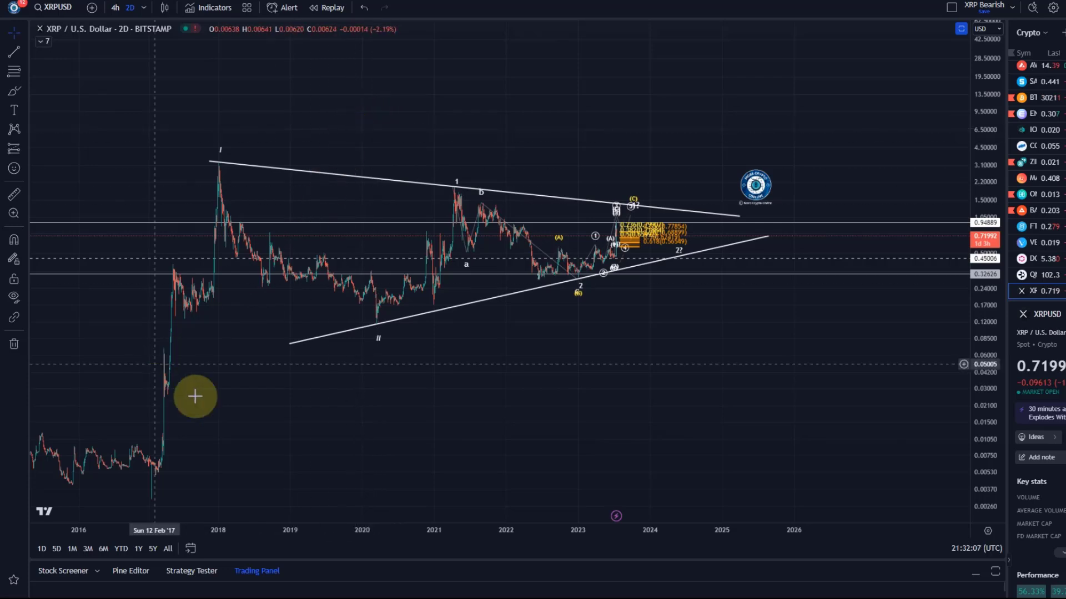
Step: Trace the rise from the 2014 low to wave I and the decline to wave II with the Brush, circling both points
{"action": "left_click", "coordinate": [14, 94]}
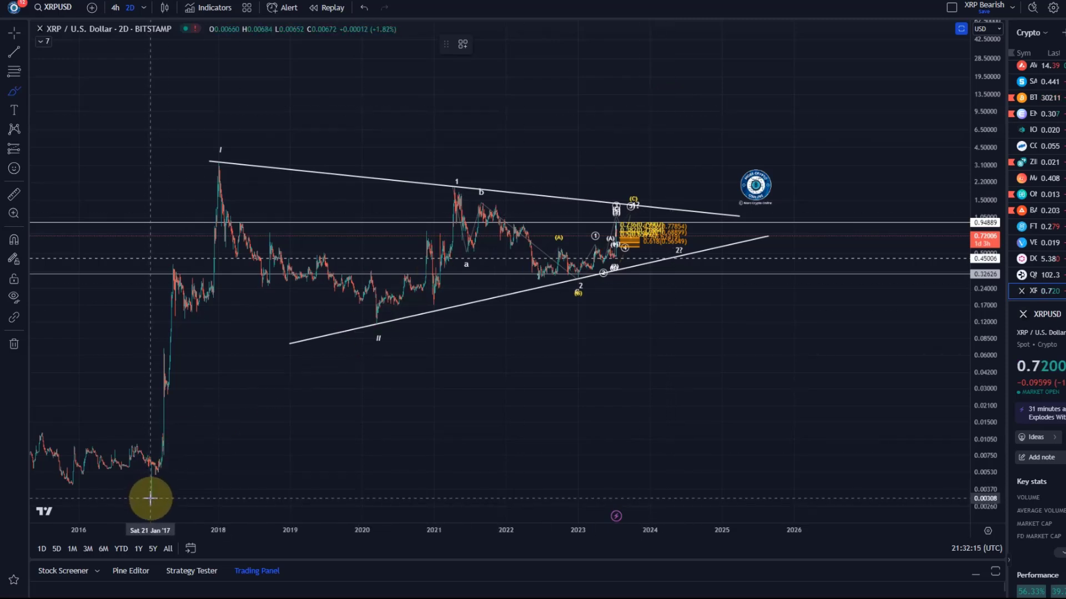
{"action": "scroll", "coordinate": [150, 498], "scroll_direction": "down", "scroll_amount": 2}
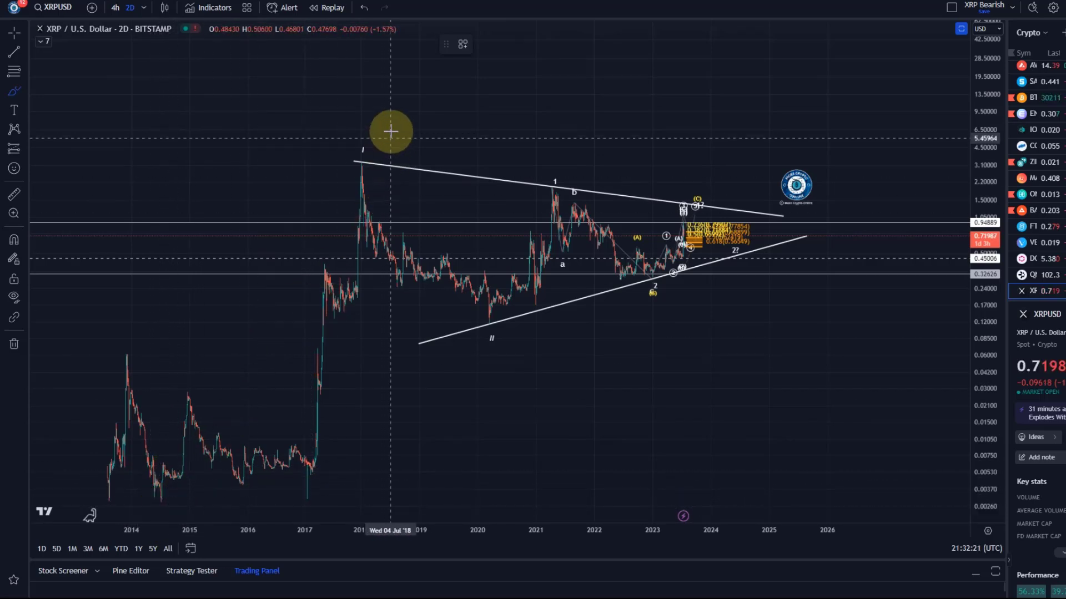
{"action": "mouse_move", "coordinate": [158, 498]}
{"action": "left_mouse_down"}
{"action": "mouse_move", "coordinate": [194, 409]}
{"action": "mouse_move", "coordinate": [239, 431]}
{"action": "mouse_move", "coordinate": [294, 503]}
{"action": "mouse_move", "coordinate": [320, 280]}
{"action": "mouse_move", "coordinate": [358, 302]}
{"action": "mouse_move", "coordinate": [366, 158]}
{"action": "mouse_move", "coordinate": [376, 171]}
{"action": "mouse_move", "coordinate": [385, 117]}
{"action": "mouse_move", "coordinate": [342, 119]}
{"action": "left_mouse_up"}
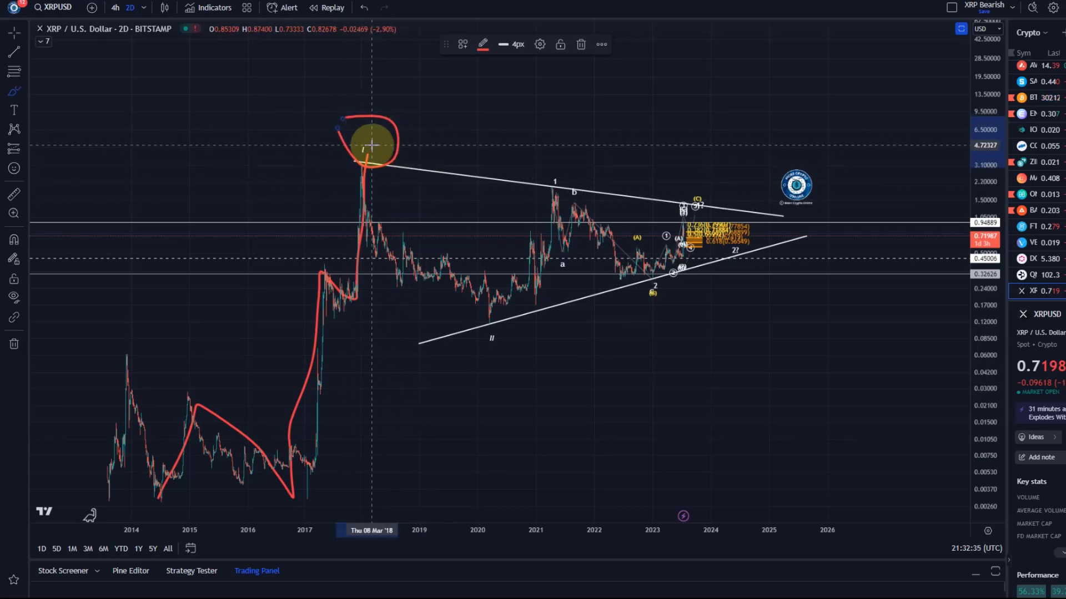
{"action": "mouse_move", "coordinate": [367, 146]}
{"action": "left_mouse_down"}
{"action": "mouse_move", "coordinate": [476, 297]}
{"action": "mouse_move", "coordinate": [505, 314]}
{"action": "mouse_move", "coordinate": [488, 312]}
{"action": "left_mouse_up"}
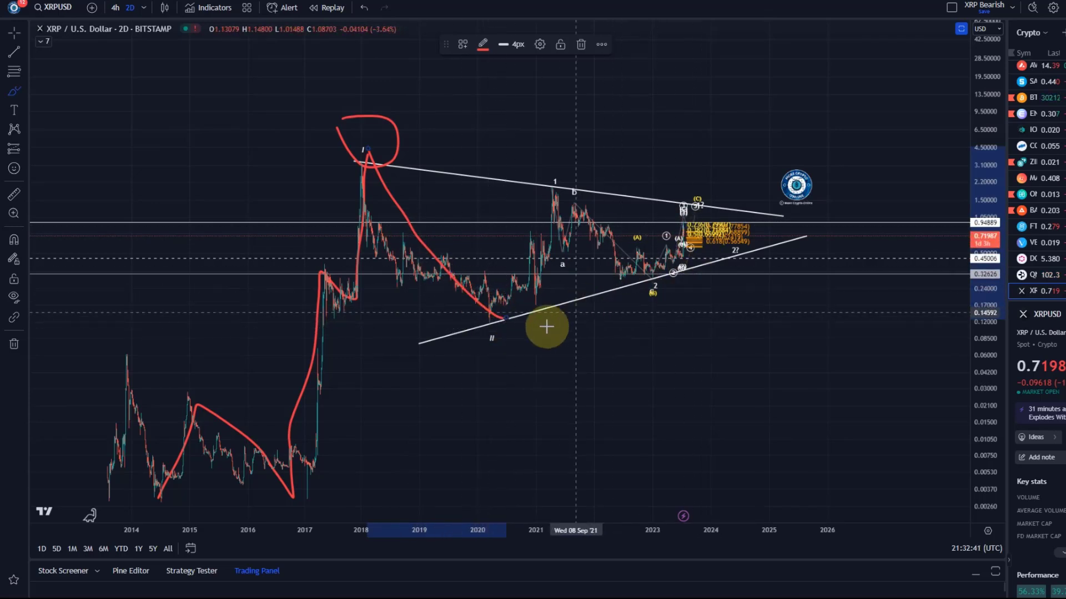
{"action": "mouse_move", "coordinate": [470, 342]}
{"action": "left_mouse_down"}
{"action": "mouse_move", "coordinate": [528, 298]}
{"action": "mouse_move", "coordinate": [435, 336]}
{"action": "left_mouse_up"}
{"action": "scroll", "coordinate": [559, 322], "scroll_direction": "up", "scroll_amount": 2}
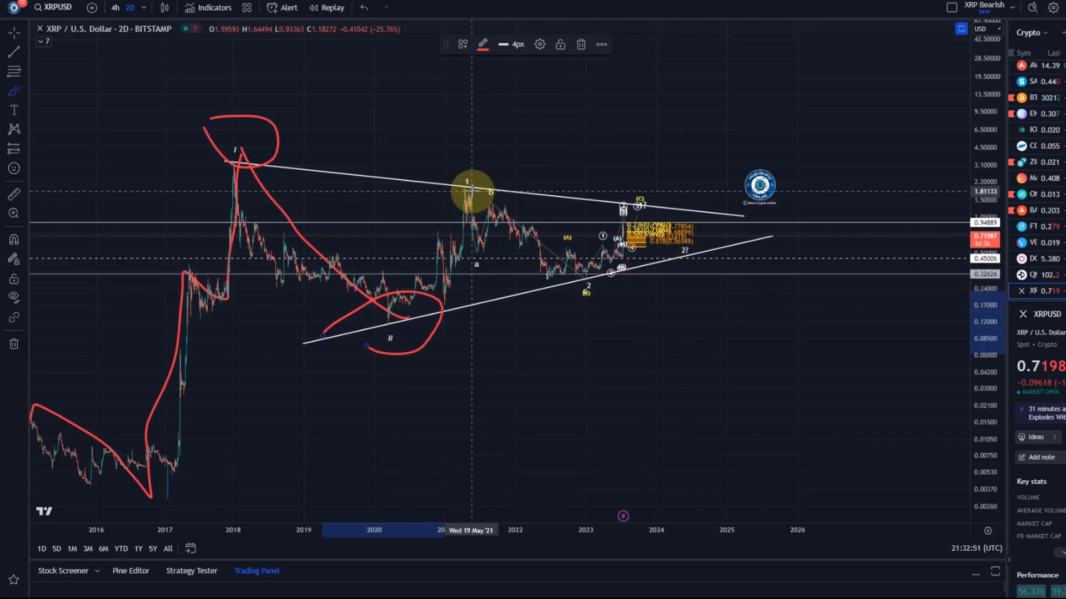
Step: Undo all the brush strokes tracing waves I and II
{"action": "left_click", "coordinate": [363, 8]}
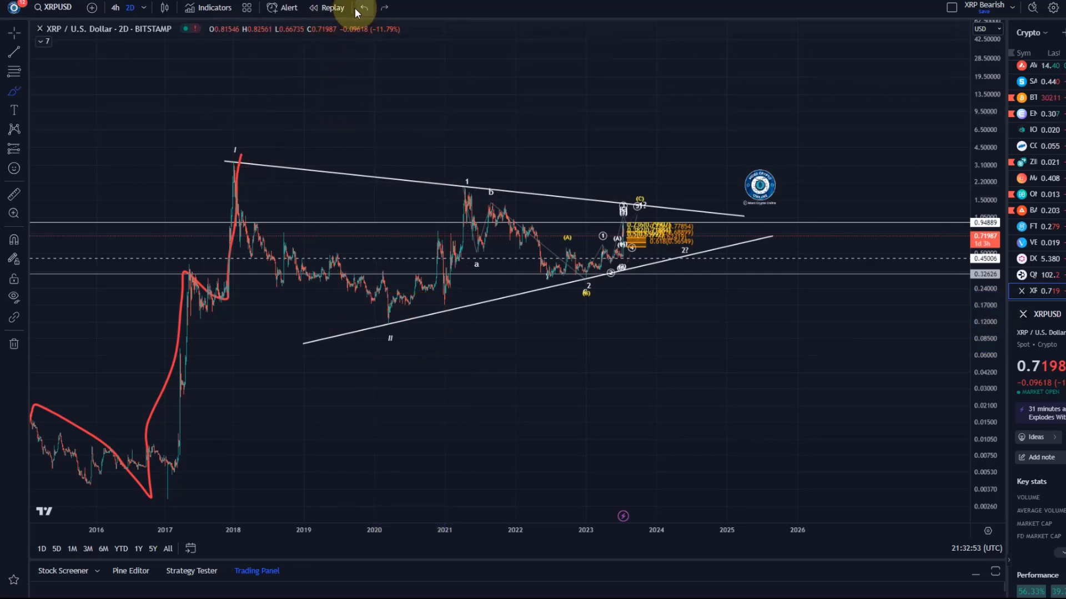
{"action": "left_click", "coordinate": [356, 10]}
{"action": "left_click", "coordinate": [375, 10]}
Step: Examine the wave count between the two converging trendlines, from wave I through waves II, 1 and 2
{"action": "scroll", "coordinate": [340, 74], "scroll_direction": "up", "scroll_amount": 5}
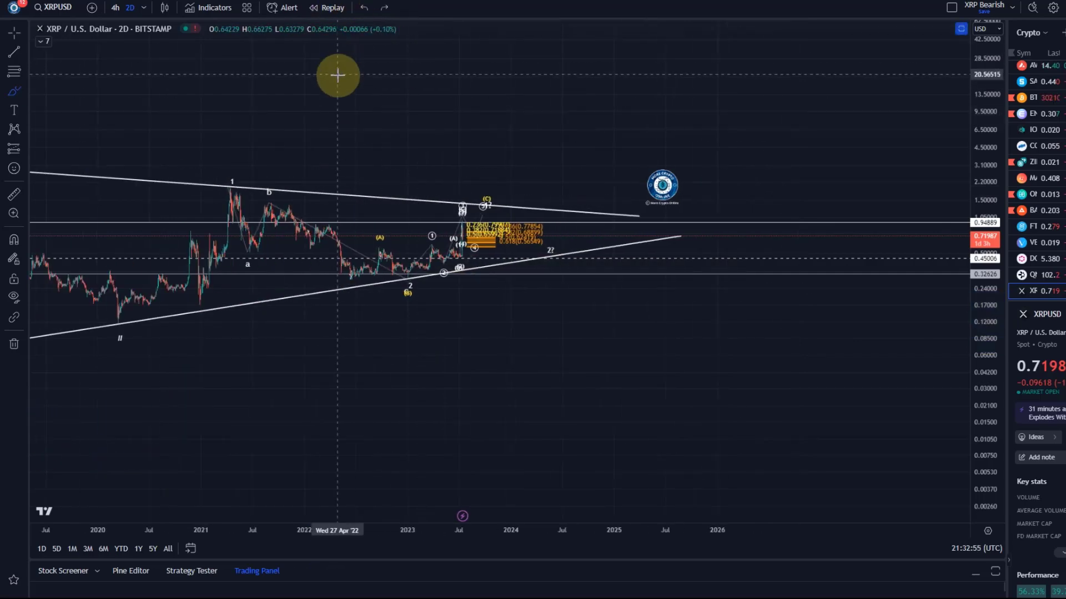
{"action": "left_click_drag", "start_coordinate": [985, 411], "coordinate": [995, 222]}
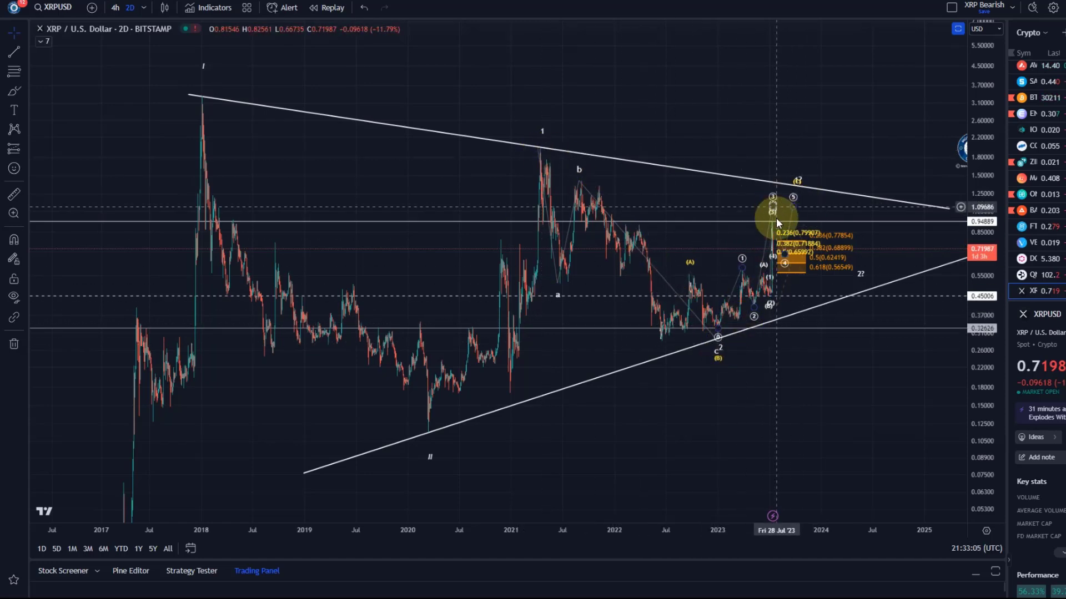
{"action": "scroll", "coordinate": [661, 386], "scroll_direction": "down", "scroll_amount": 2}
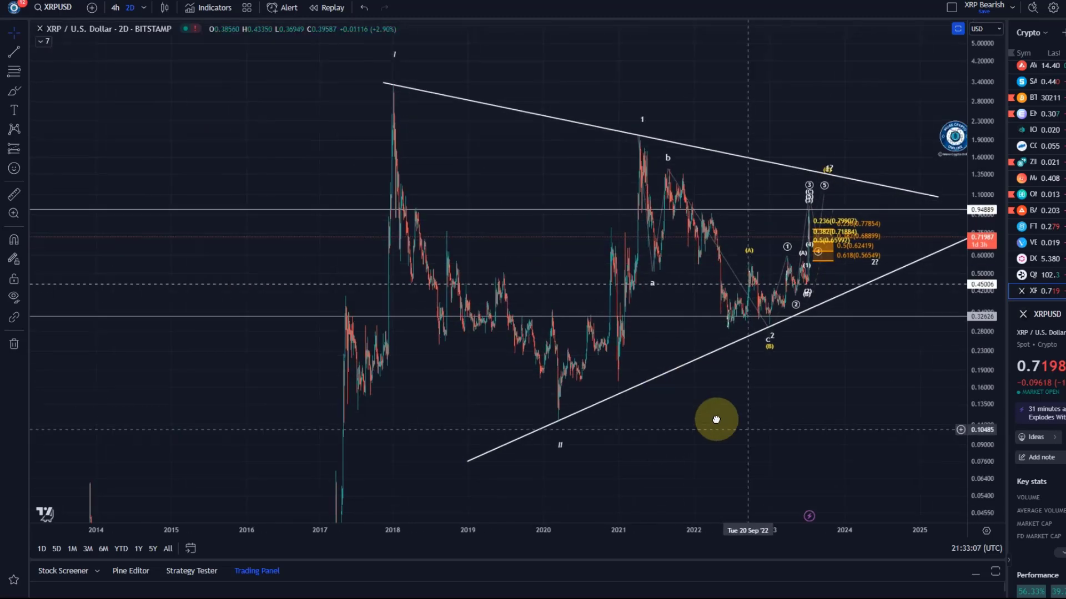
{"action": "left_click_drag", "start_coordinate": [985, 208], "coordinate": [975, 407]}
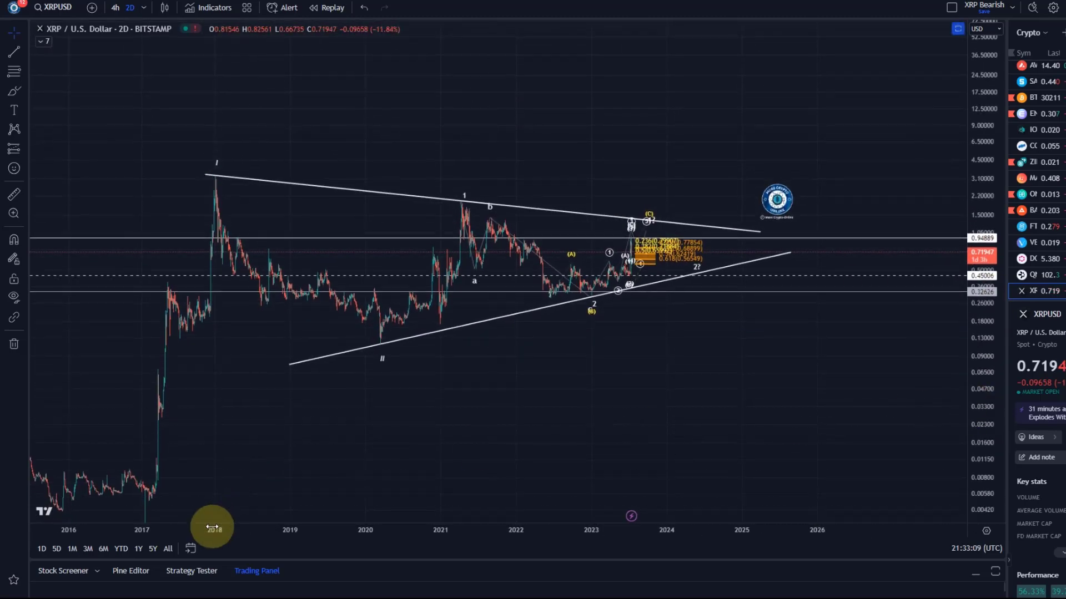
{"action": "left_click", "coordinate": [383, 337]}
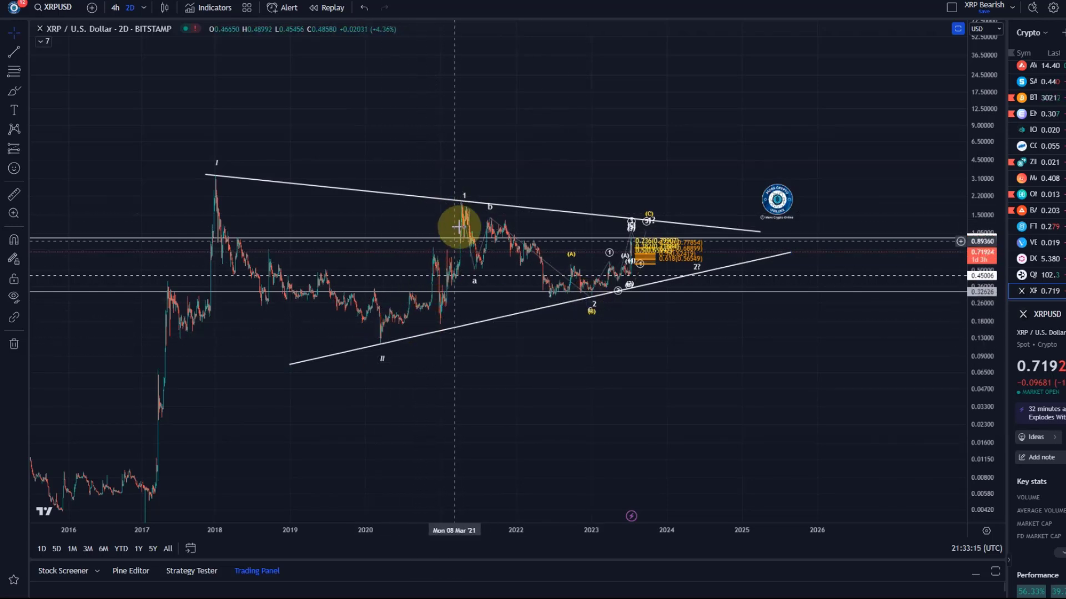
{"action": "left_click_drag", "start_coordinate": [587, 409], "coordinate": [573, 449]}
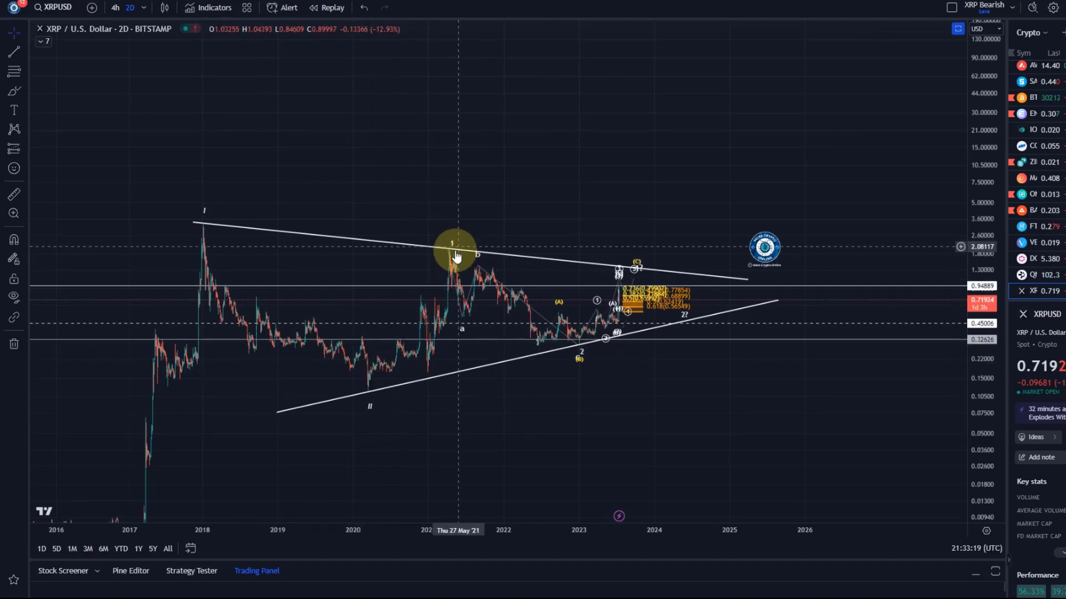
{"action": "left_click", "coordinate": [573, 347]}
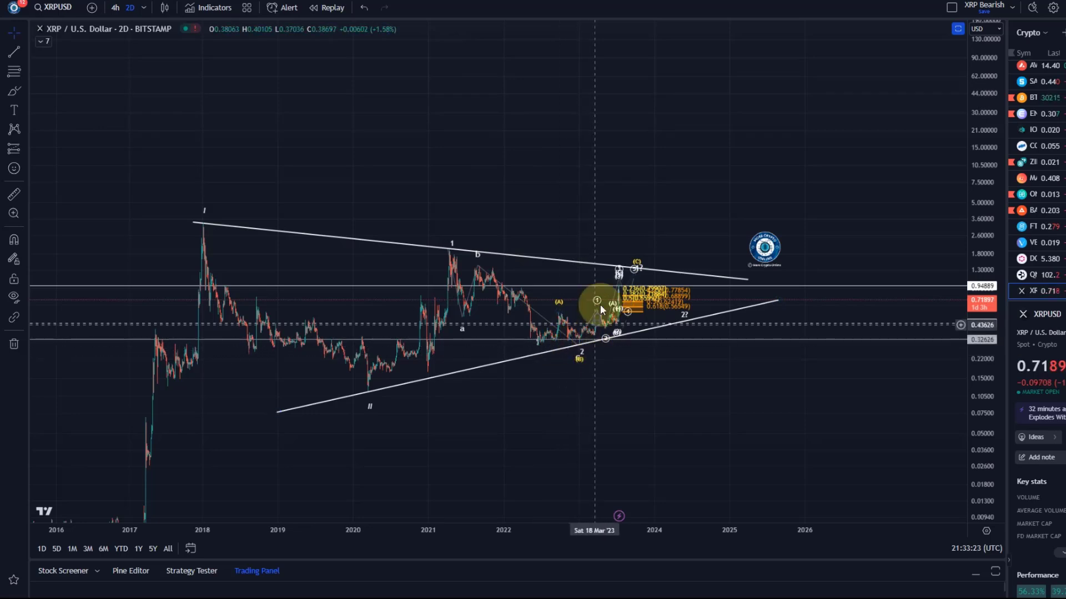
{"action": "left_click", "coordinate": [669, 151]}
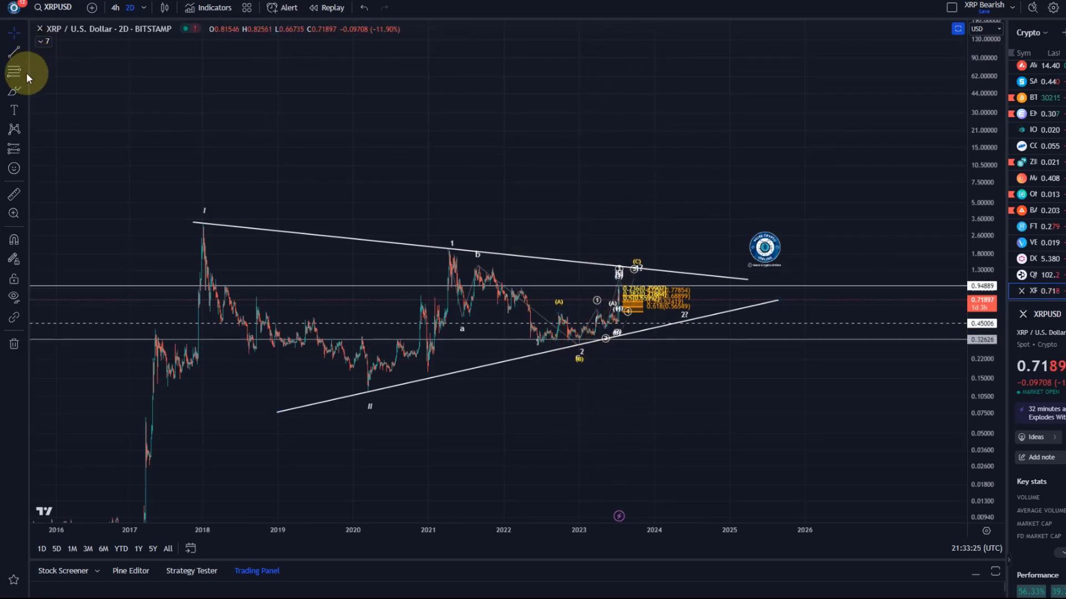
Step: Brush a path from wave II through waves 1 and 2 up beyond the upper trendline into early 2024, and undo it
{"action": "left_click", "coordinate": [14, 91]}
{"action": "mouse_move", "coordinate": [355, 396]}
{"action": "left_mouse_down"}
{"action": "mouse_move", "coordinate": [405, 328]}
{"action": "mouse_move", "coordinate": [445, 226]}
{"action": "mouse_move", "coordinate": [533, 303]}
{"action": "mouse_move", "coordinate": [564, 348]}
{"action": "mouse_move", "coordinate": [588, 331]}
{"action": "mouse_move", "coordinate": [673, 193]}
{"action": "left_mouse_up"}
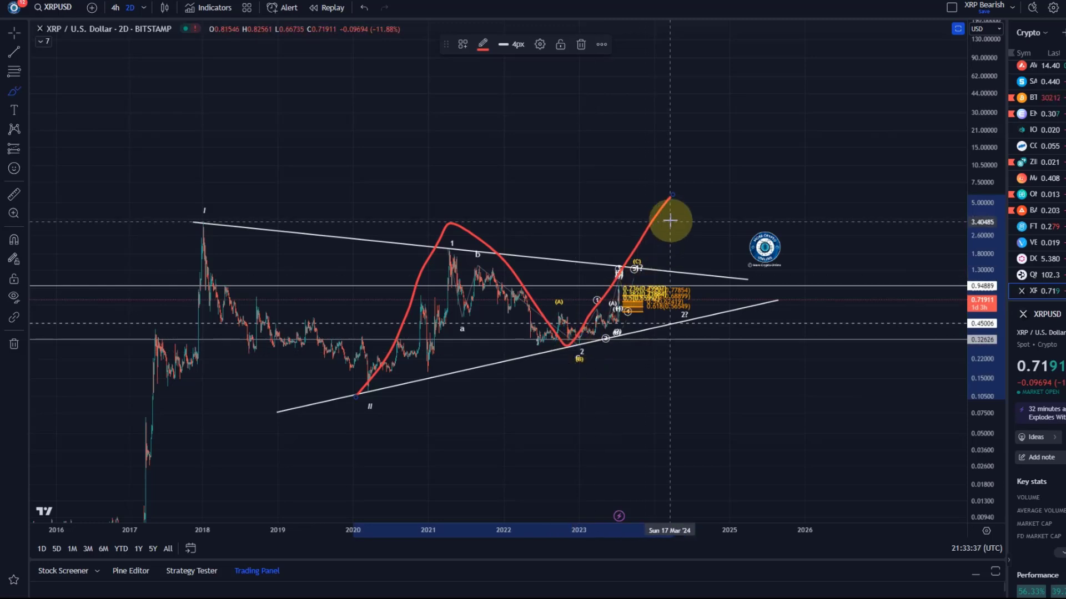
{"action": "left_click", "coordinate": [364, 7]}
Step: Circle the 2018 wave I peak in red with the Brush
{"action": "scroll", "coordinate": [948, 183], "scroll_direction": "down", "scroll_amount": 2}
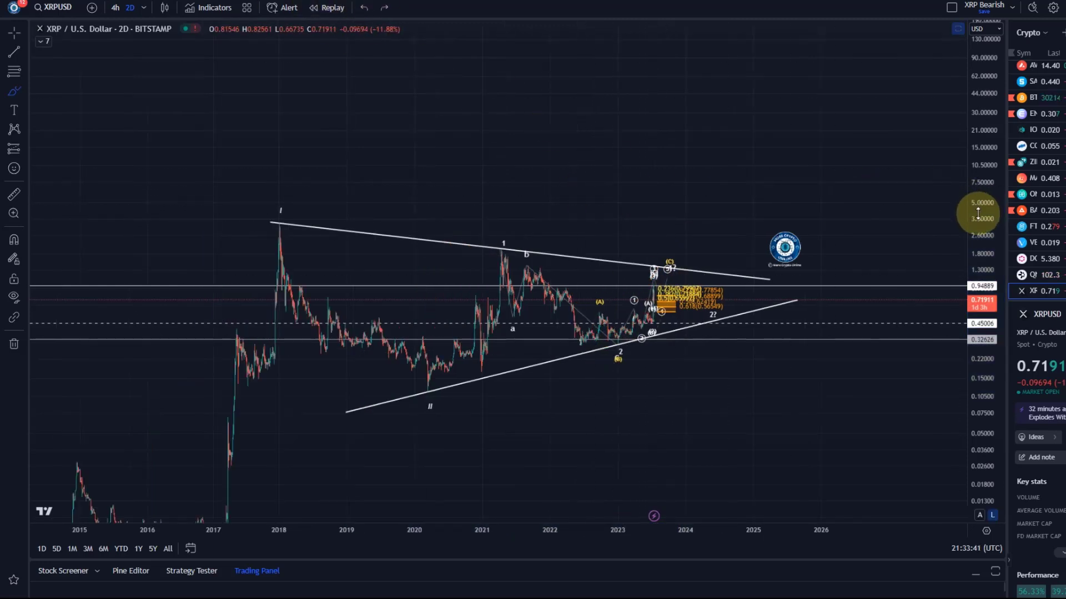
{"action": "left_click_drag", "start_coordinate": [978, 213], "coordinate": [987, 313]}
{"action": "left_click_drag", "start_coordinate": [696, 402], "coordinate": [810, 282]}
{"action": "scroll", "coordinate": [705, 363], "scroll_direction": "up", "scroll_amount": 2}
{"action": "left_click", "coordinate": [834, 270]}
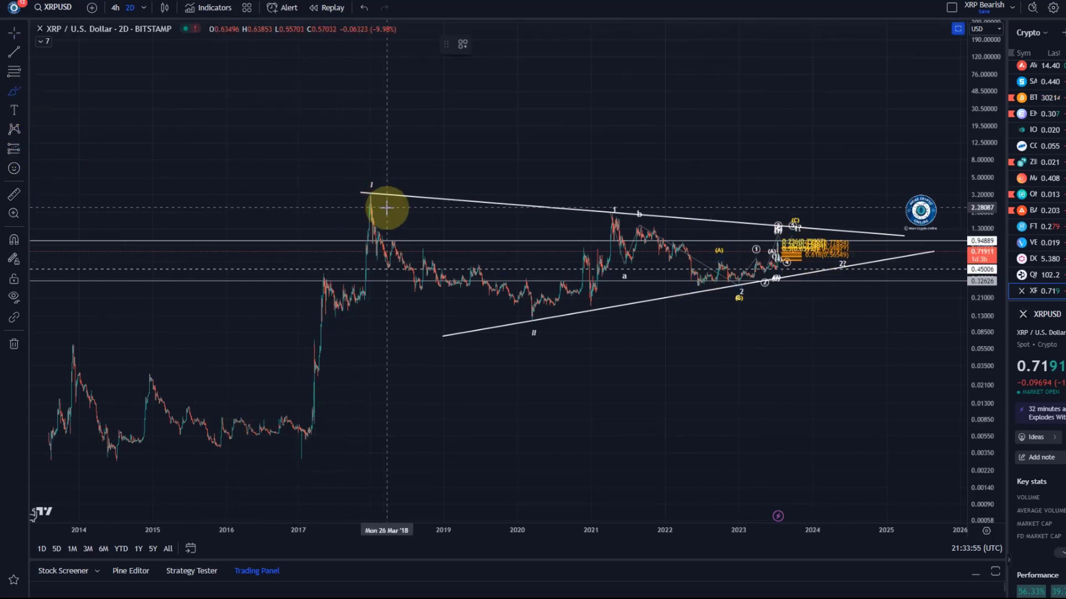
{"action": "mouse_move", "coordinate": [350, 207]}
{"action": "left_mouse_down"}
{"action": "mouse_move", "coordinate": [391, 183]}
{"action": "mouse_move", "coordinate": [357, 169]}
{"action": "mouse_move", "coordinate": [344, 205]}
{"action": "left_mouse_up"}
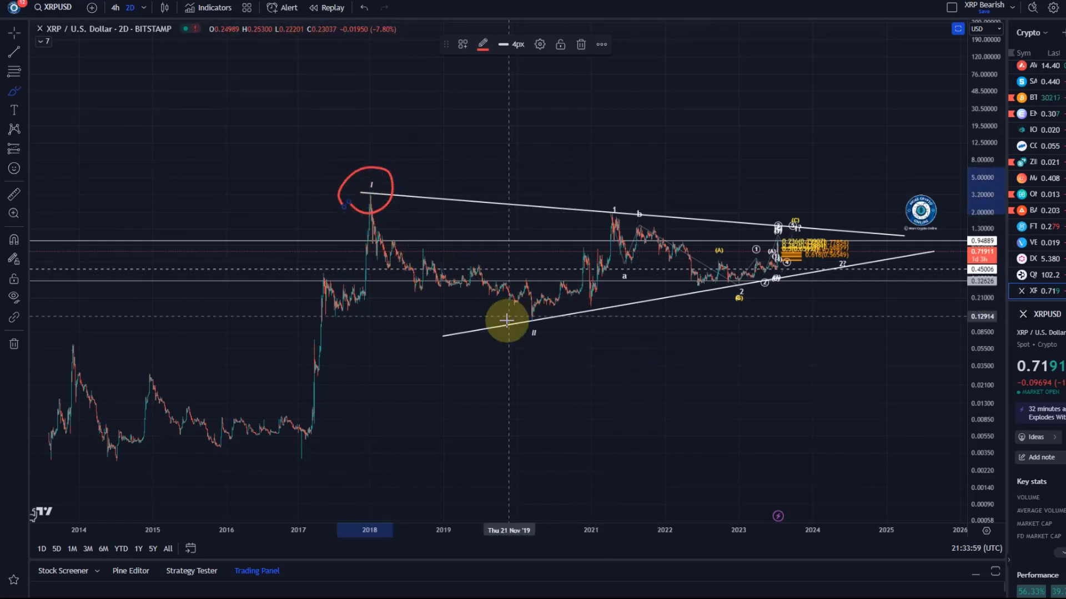
Step: Trace the rise from wave II to wave 1 with the Brush, and undo that stroke
{"action": "left_click_drag", "start_coordinate": [532, 316], "coordinate": [609, 215]}
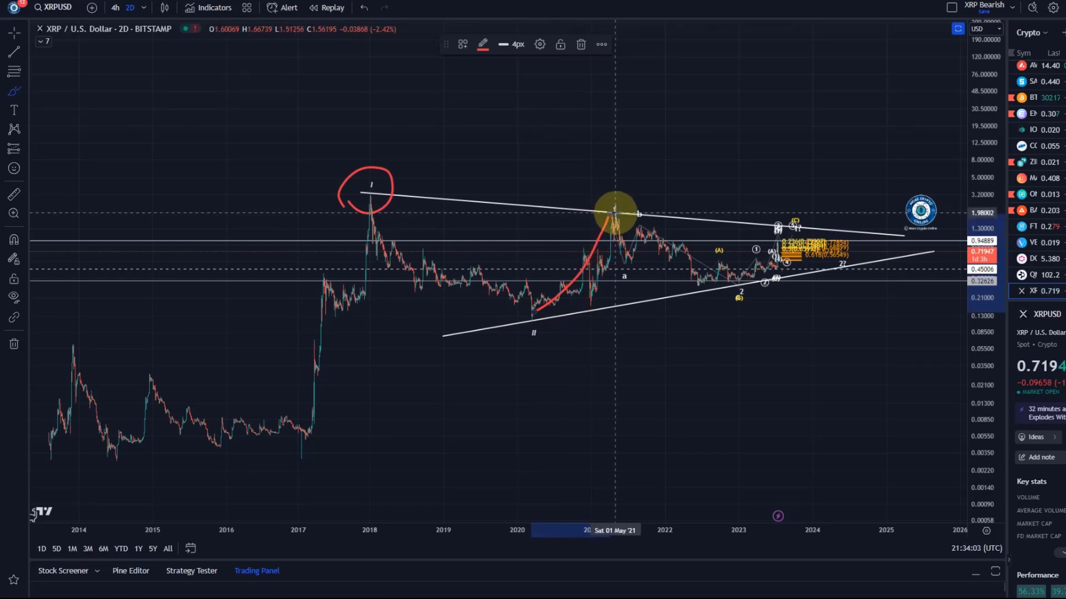
{"action": "scroll", "coordinate": [615, 213], "scroll_direction": "up", "scroll_amount": 4}
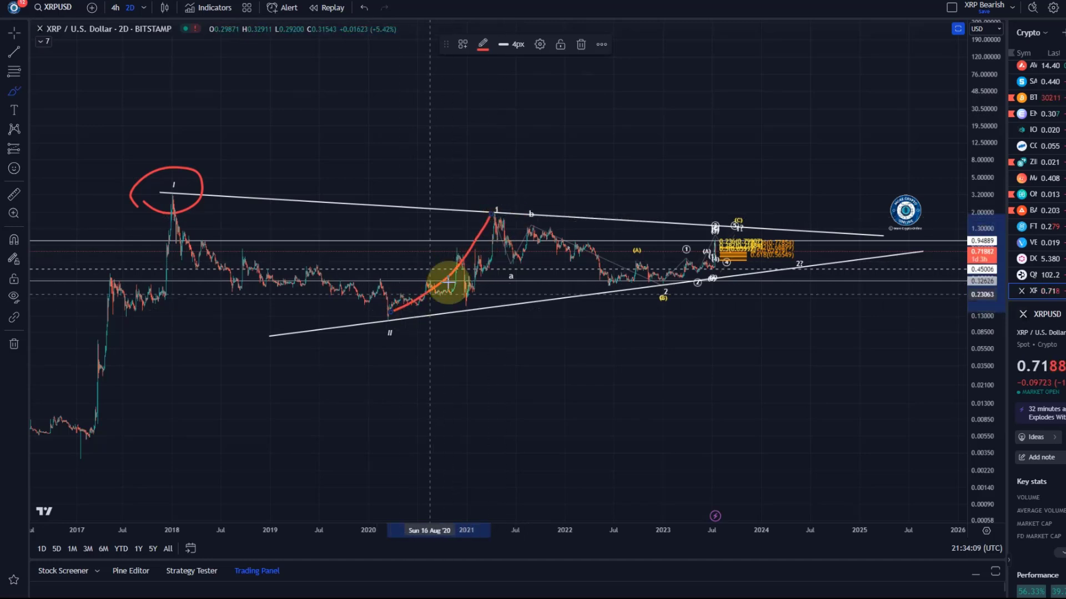
{"action": "left_click", "coordinate": [353, 9]}
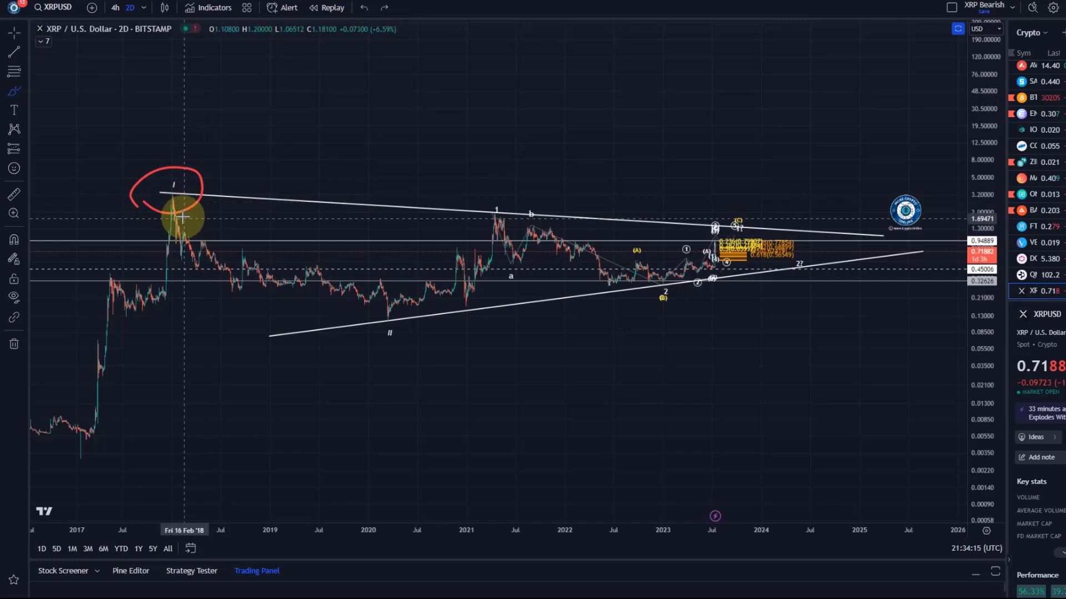
Step: Brush the decline from wave I to wave II labelled A, with two short parallel strokes below the triangle's right end
{"action": "mouse_move", "coordinate": [167, 179]}
{"action": "left_mouse_down"}
{"action": "mouse_move", "coordinate": [209, 238]}
{"action": "mouse_move", "coordinate": [301, 299]}
{"action": "mouse_move", "coordinate": [380, 319]}
{"action": "left_mouse_up"}
{"action": "mouse_move", "coordinate": [364, 378]}
{"action": "left_mouse_down"}
{"action": "mouse_move", "coordinate": [404, 373]}
{"action": "mouse_move", "coordinate": [407, 383]}
{"action": "mouse_move", "coordinate": [407, 366]}
{"action": "mouse_move", "coordinate": [495, 319]}
{"action": "left_mouse_up"}
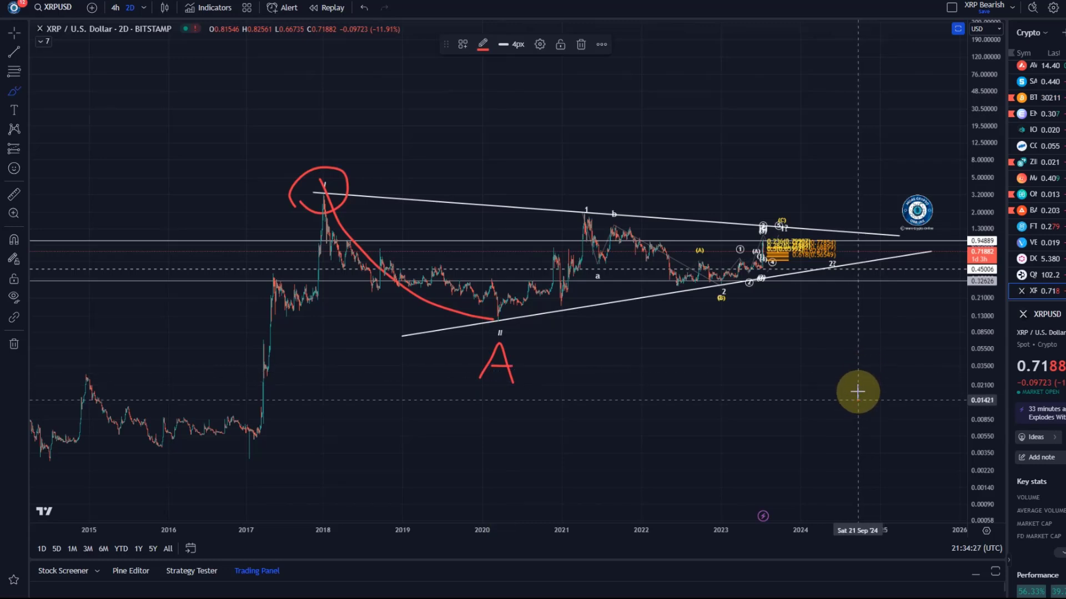
{"action": "left_click_drag", "start_coordinate": [858, 397], "coordinate": [866, 369]}
{"action": "left_click_drag", "start_coordinate": [863, 396], "coordinate": [873, 366]}
Step: Brush a zigzag between the trendlines labelled B and a projected drop below the triangle labelled C
{"action": "mouse_move", "coordinate": [495, 322]}
{"action": "left_mouse_down"}
{"action": "mouse_move", "coordinate": [587, 220]}
{"action": "mouse_move", "coordinate": [677, 288]}
{"action": "mouse_move", "coordinate": [758, 225]}
{"action": "mouse_move", "coordinate": [779, 235]}
{"action": "left_mouse_up"}
{"action": "left_click_drag", "start_coordinate": [814, 267], "coordinate": [837, 237]}
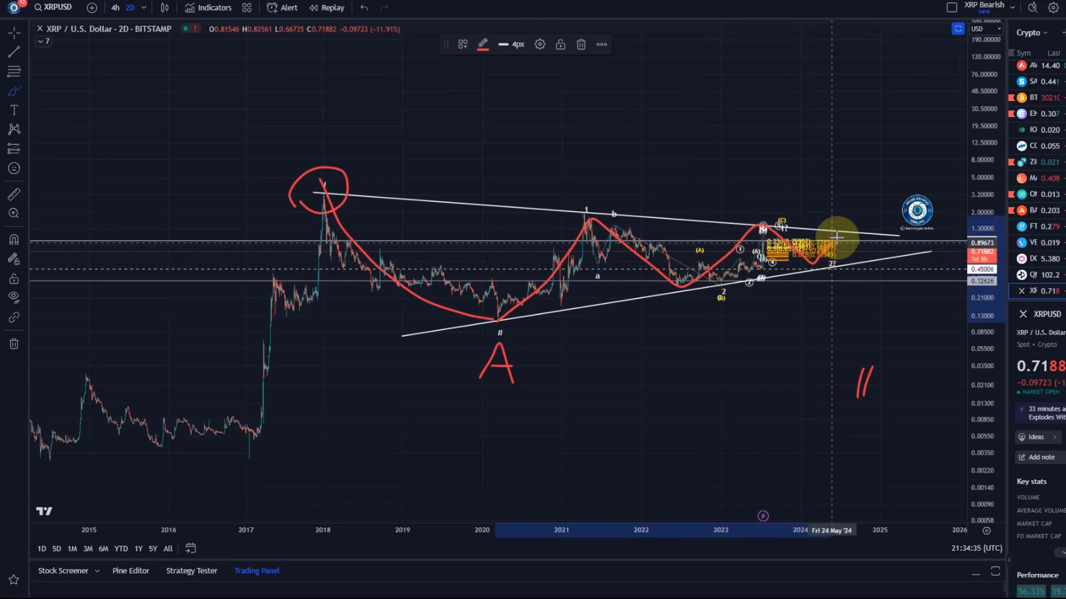
{"action": "mouse_move", "coordinate": [820, 193]}
{"action": "left_mouse_down"}
{"action": "mouse_move", "coordinate": [826, 151]}
{"action": "mouse_move", "coordinate": [823, 166]}
{"action": "left_mouse_up"}
{"action": "mouse_move", "coordinate": [825, 168]}
{"action": "left_mouse_down"}
{"action": "mouse_move", "coordinate": [849, 166]}
{"action": "mouse_move", "coordinate": [856, 193]}
{"action": "mouse_move", "coordinate": [819, 207]}
{"action": "left_mouse_up"}
{"action": "mouse_move", "coordinate": [836, 237]}
{"action": "left_mouse_down"}
{"action": "mouse_move", "coordinate": [842, 300]}
{"action": "mouse_move", "coordinate": [876, 376]}
{"action": "left_mouse_up"}
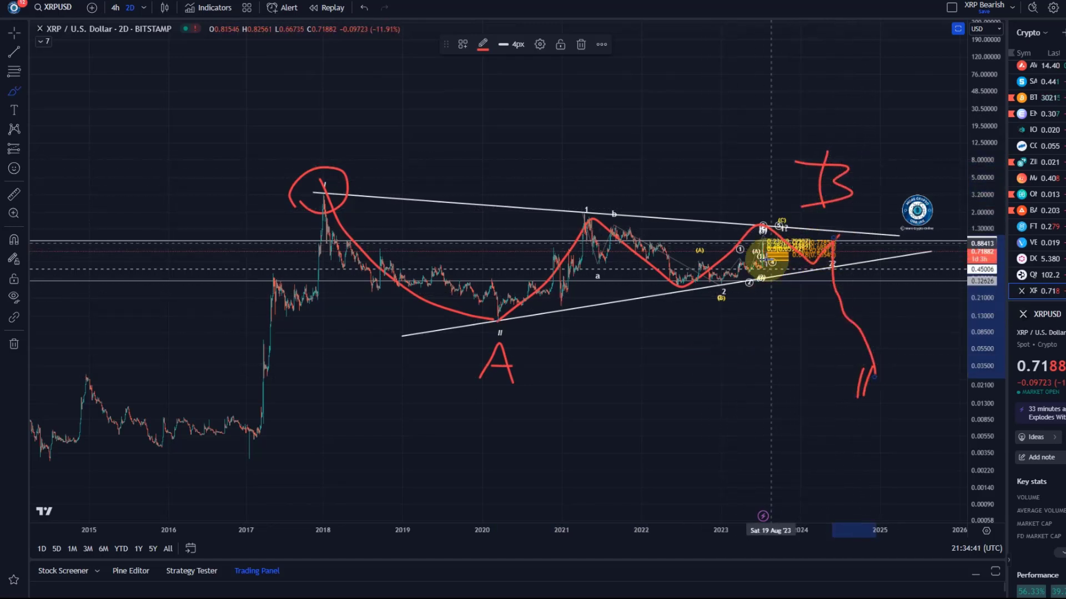
{"action": "mouse_move", "coordinate": [920, 393]}
{"action": "left_mouse_down"}
{"action": "mouse_move", "coordinate": [892, 411]}
{"action": "mouse_move", "coordinate": [934, 425]}
{"action": "left_mouse_up"}
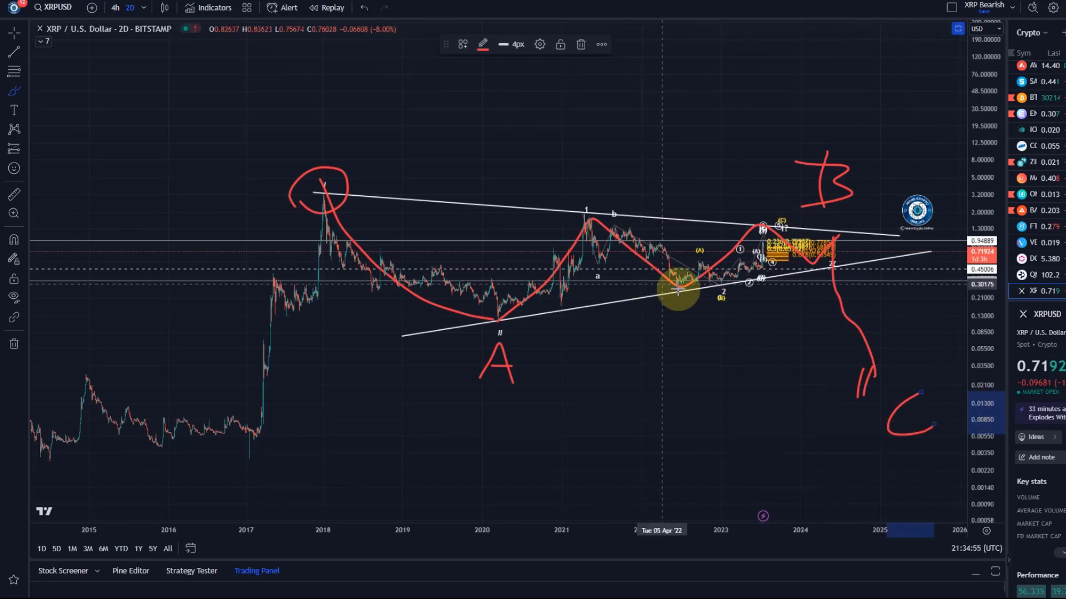
Step: Undo the A-B-C brush strokes, keeping only the circle around the wave I peak
{"action": "left_click", "coordinate": [366, 8]}
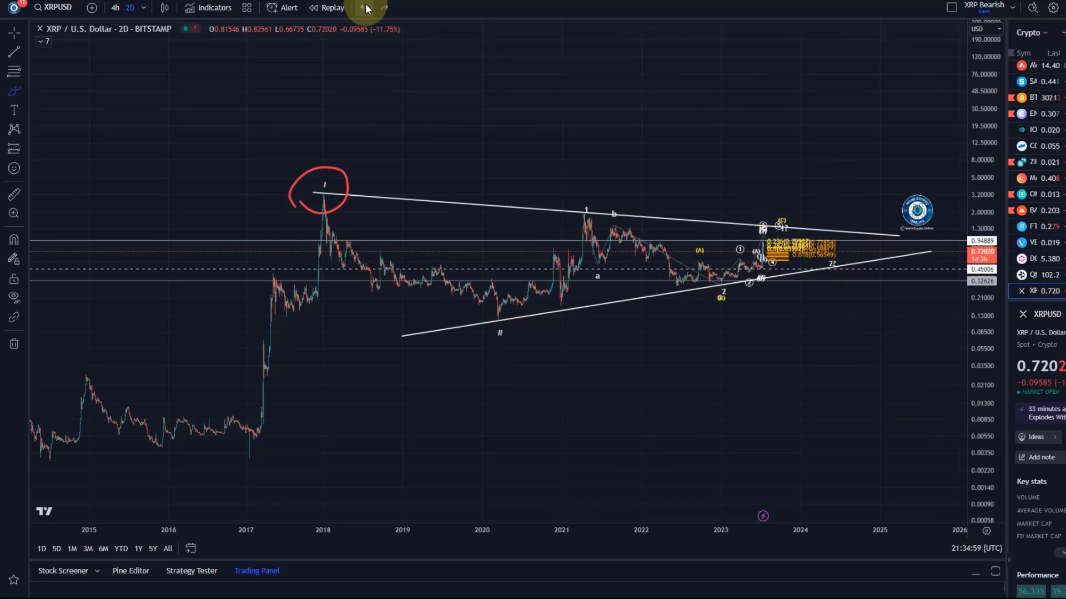
{"action": "scroll", "coordinate": [614, 219], "scroll_direction": "up", "scroll_amount": 5}
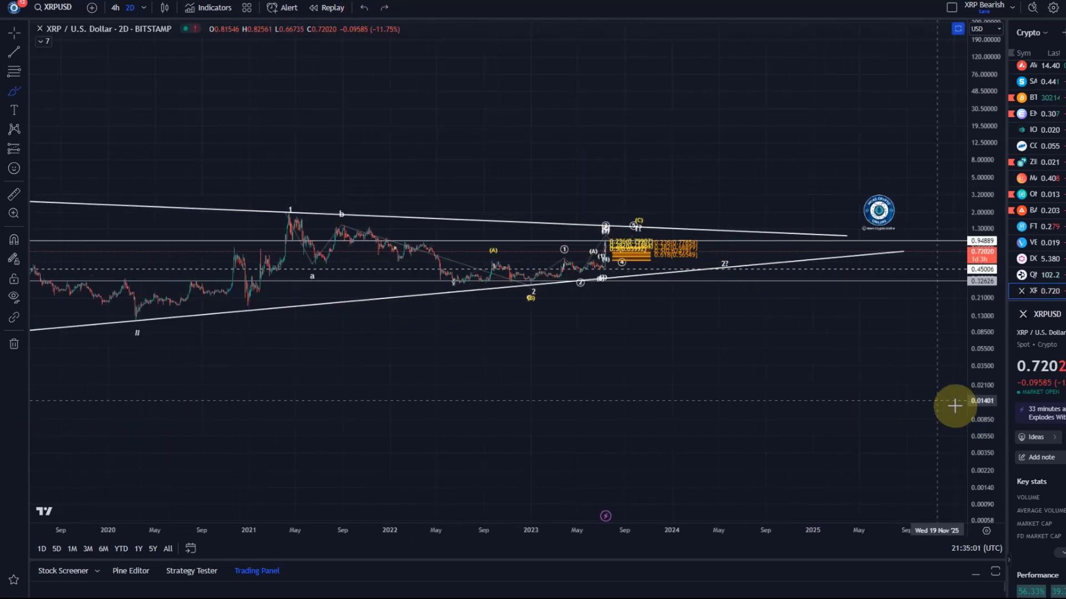
{"action": "left_click", "coordinate": [693, 364]}
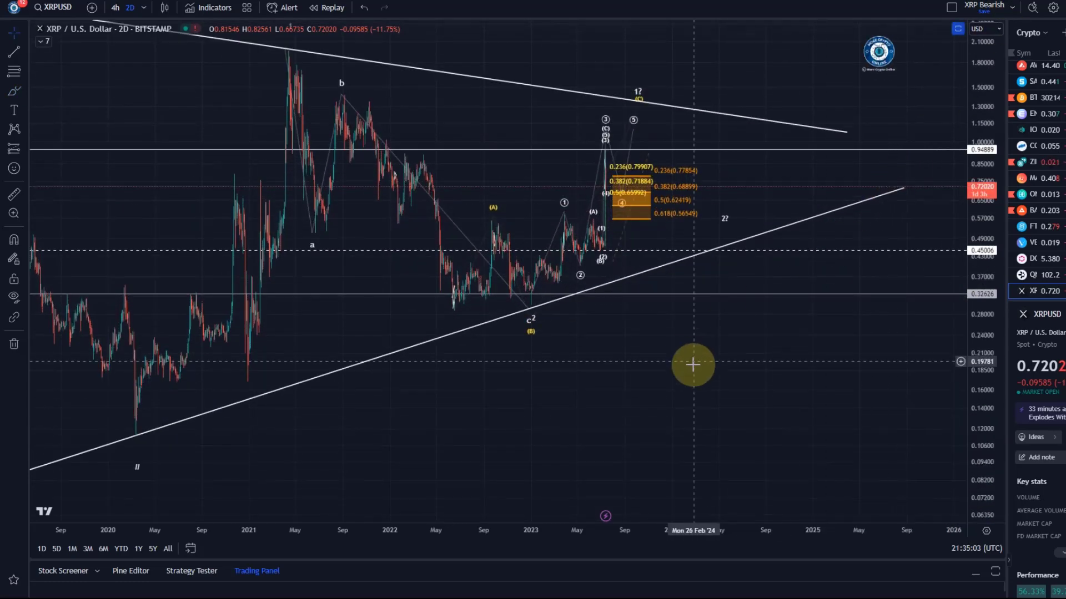
Step: Switch the chart to the 1-day interval and frame the 2023 waves up to the circled wave 3
{"action": "left_click_drag", "start_coordinate": [669, 365], "coordinate": [821, 424]}
{"action": "scroll", "coordinate": [816, 409], "scroll_direction": "up", "scroll_amount": 3}
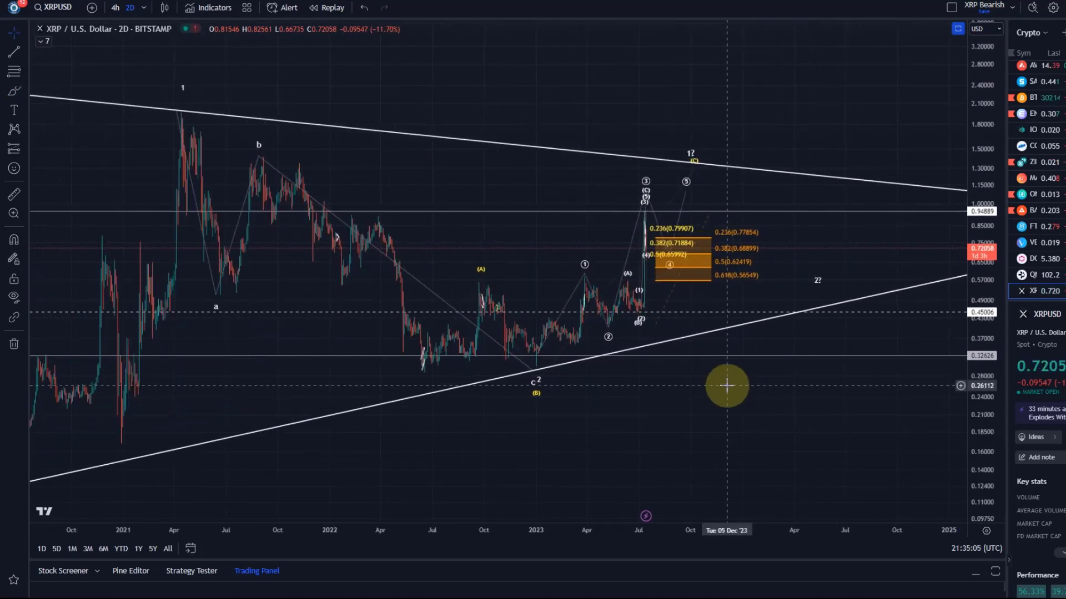
{"action": "left_click", "coordinate": [143, 7]}
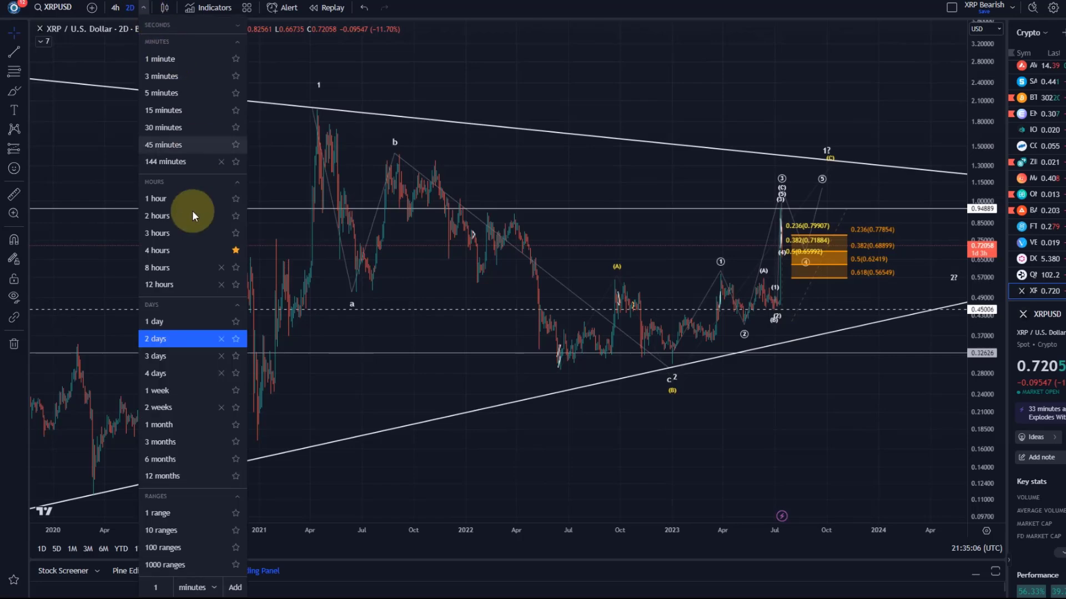
{"action": "left_click", "coordinate": [171, 319]}
{"action": "left_click", "coordinate": [666, 347]}
{"action": "scroll", "coordinate": [666, 346], "scroll_direction": "up", "scroll_amount": 3}
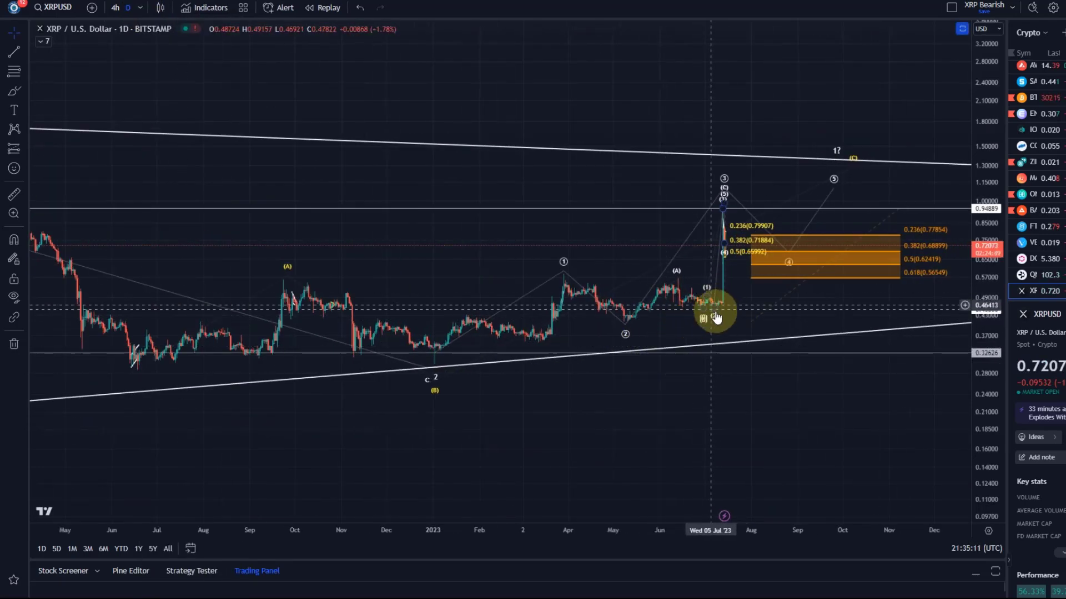
Step: Examine the daily decline from wave 1 through a, b and c to wave 2, and the circled waves that follow
{"action": "scroll", "coordinate": [904, 242], "scroll_direction": "down", "scroll_amount": 5}
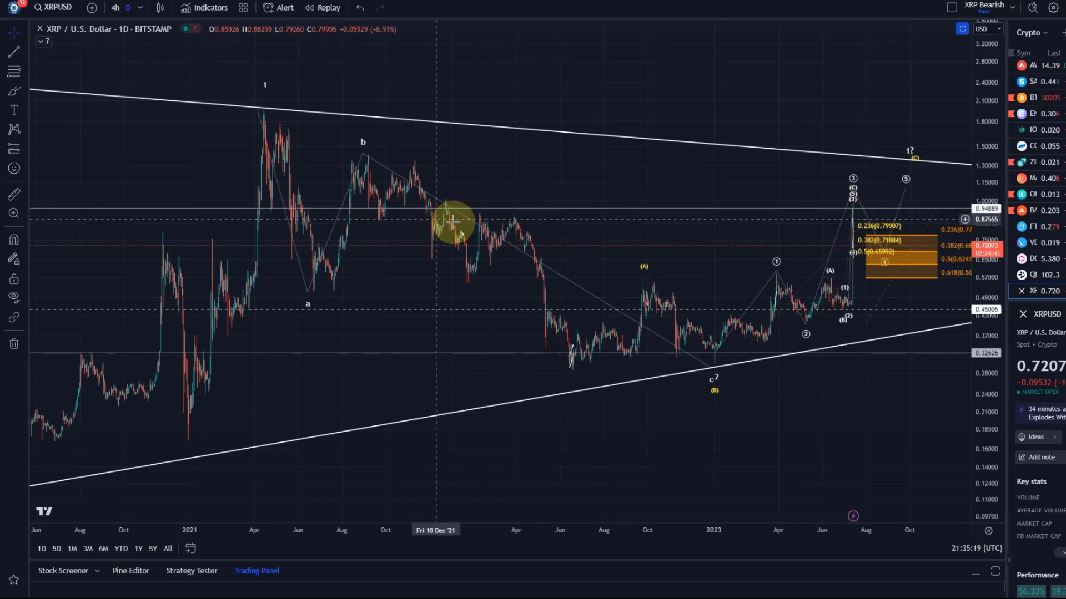
{"action": "scroll", "coordinate": [663, 276], "scroll_direction": "up", "scroll_amount": 2}
{"action": "scroll", "coordinate": [662, 276], "scroll_direction": "up", "scroll_amount": 2}
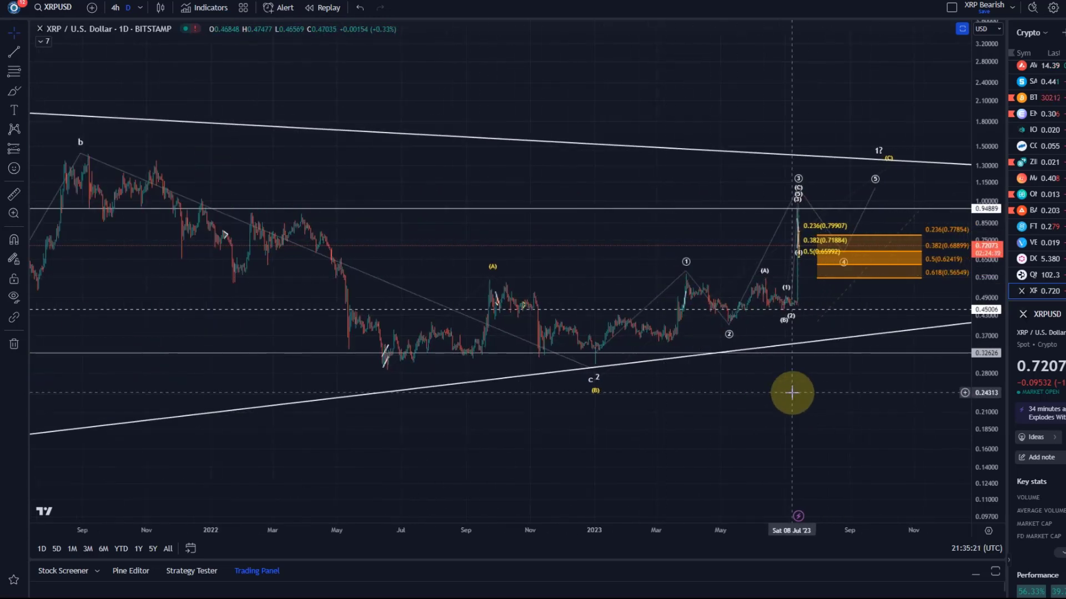
{"action": "scroll", "coordinate": [785, 390], "scroll_direction": "down", "scroll_amount": 2}
{"action": "left_click_drag", "start_coordinate": [814, 406], "coordinate": [730, 433]}
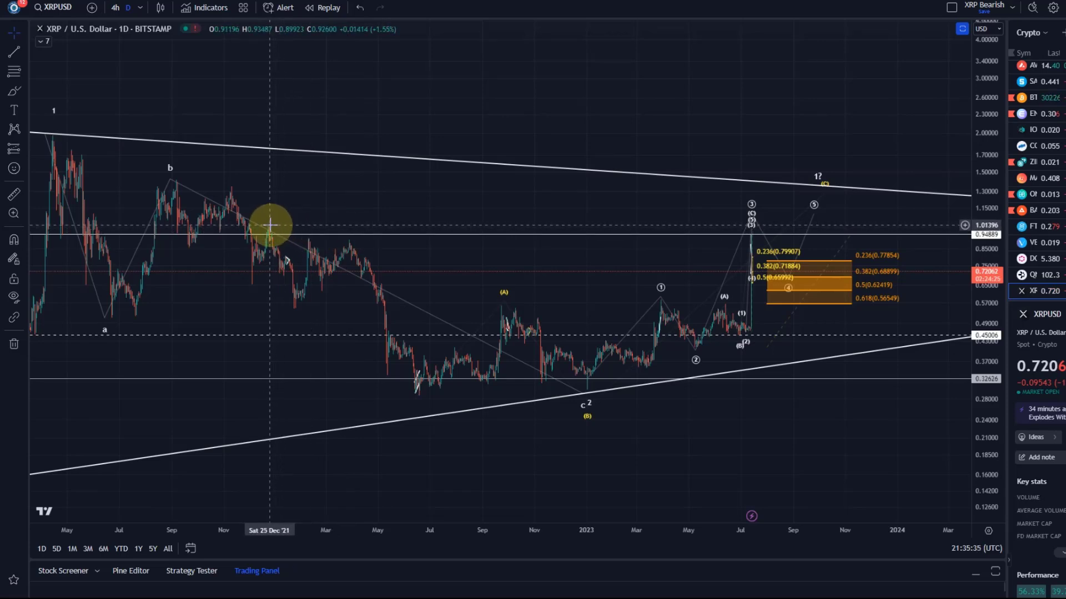
{"action": "left_click_drag", "start_coordinate": [977, 341], "coordinate": [425, 155]}
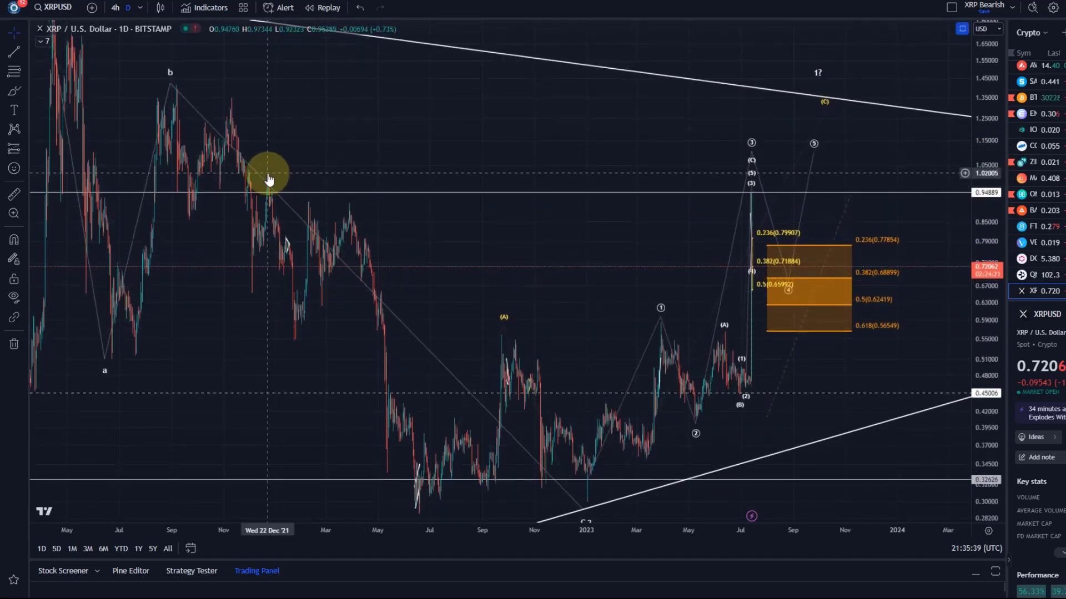
{"action": "left_click_drag", "start_coordinate": [290, 135], "coordinate": [290, 207]}
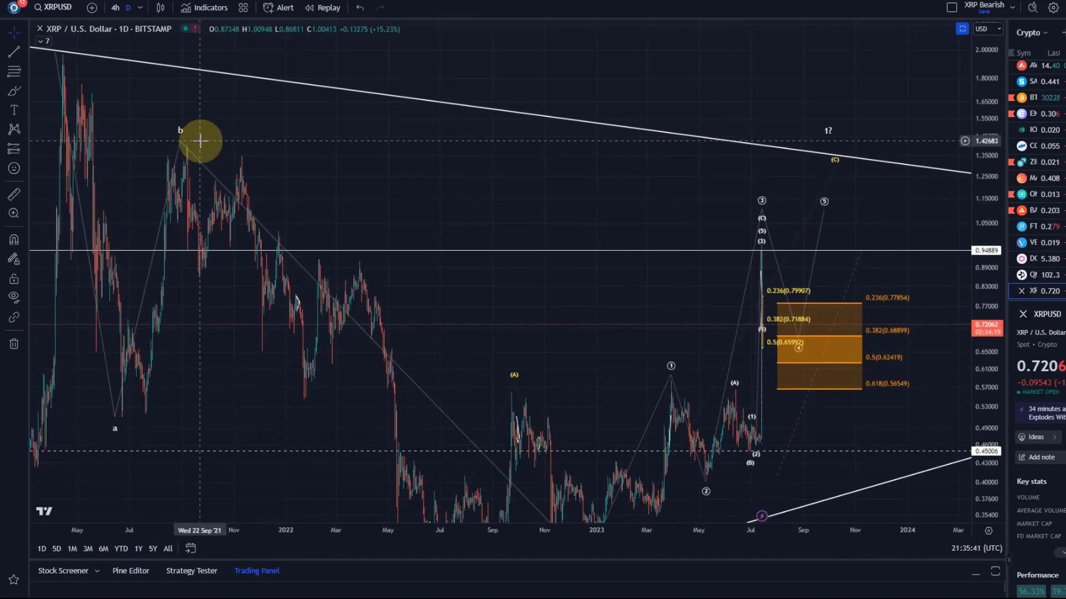
{"action": "left_click_drag", "start_coordinate": [203, 143], "coordinate": [343, 157]}
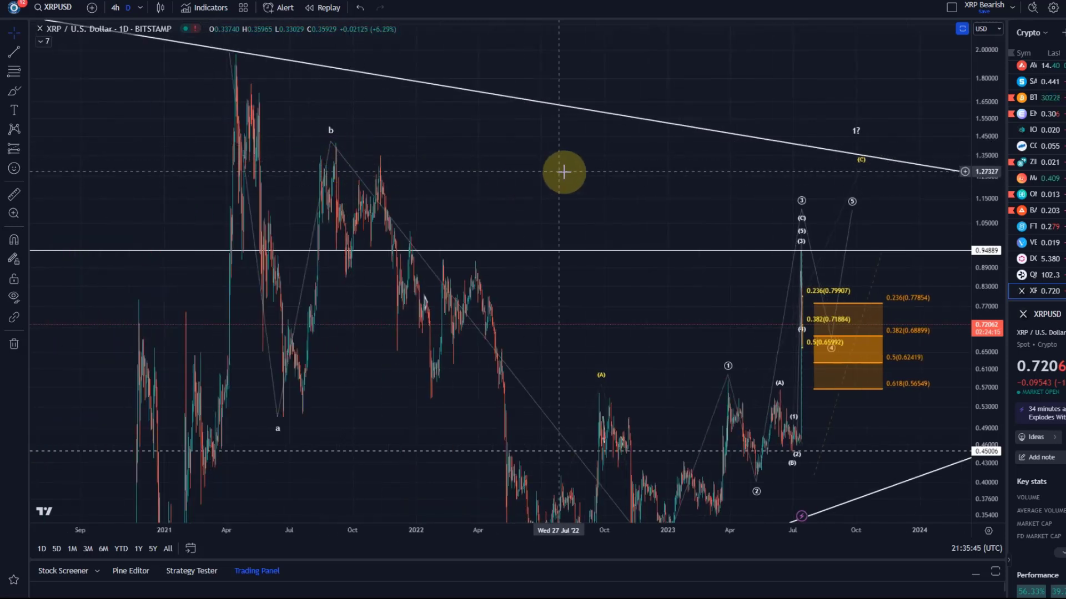
{"action": "left_click_drag", "start_coordinate": [713, 346], "coordinate": [647, 240]}
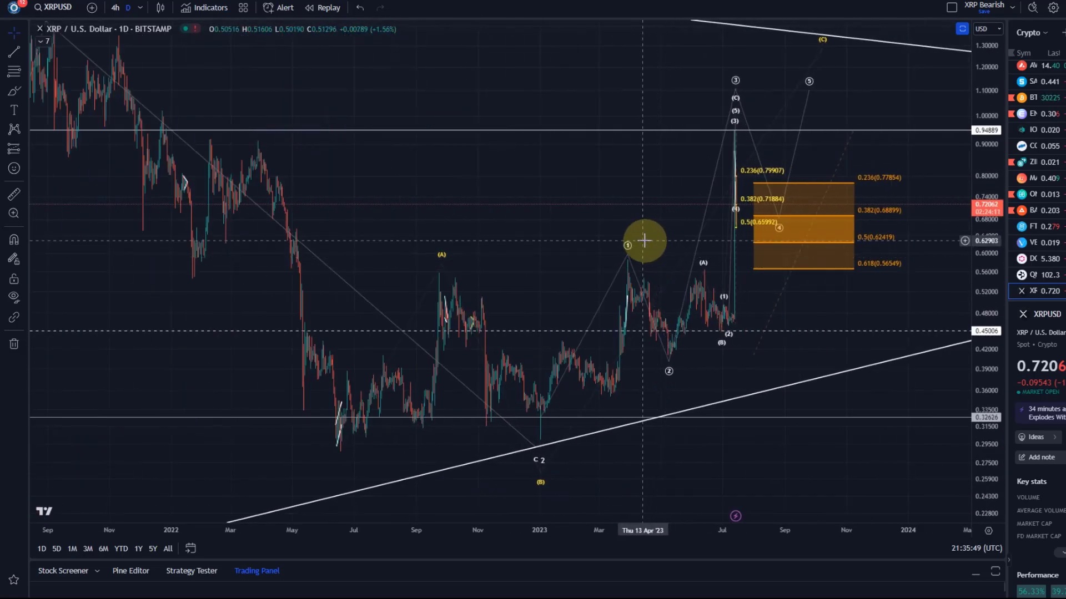
Step: Brush a red curve from the June 2022 low through (A) and (B) up to (C) at the upper trendline, and undo it
{"action": "left_click_drag", "start_coordinate": [993, 219], "coordinate": [1030, 382]}
{"action": "left_click_drag", "start_coordinate": [797, 364], "coordinate": [613, 375]}
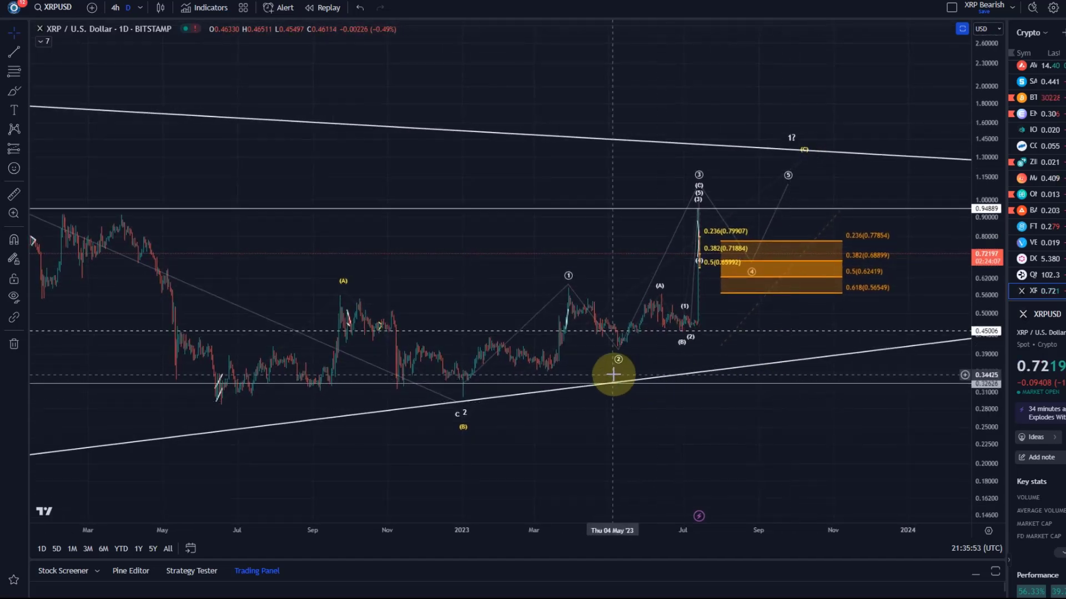
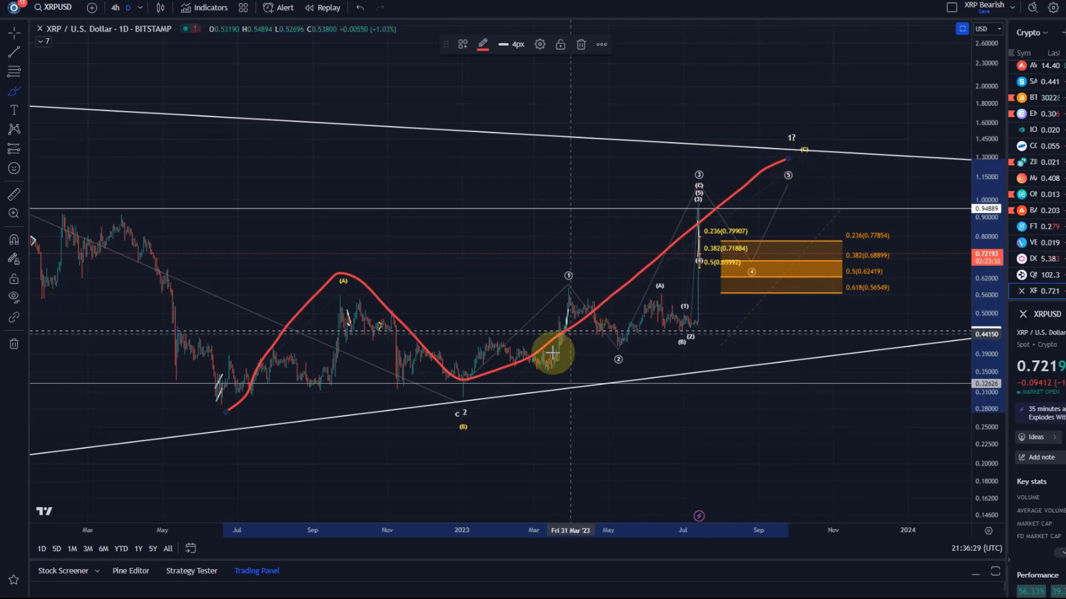
{"action": "left_click", "coordinate": [359, 6]}
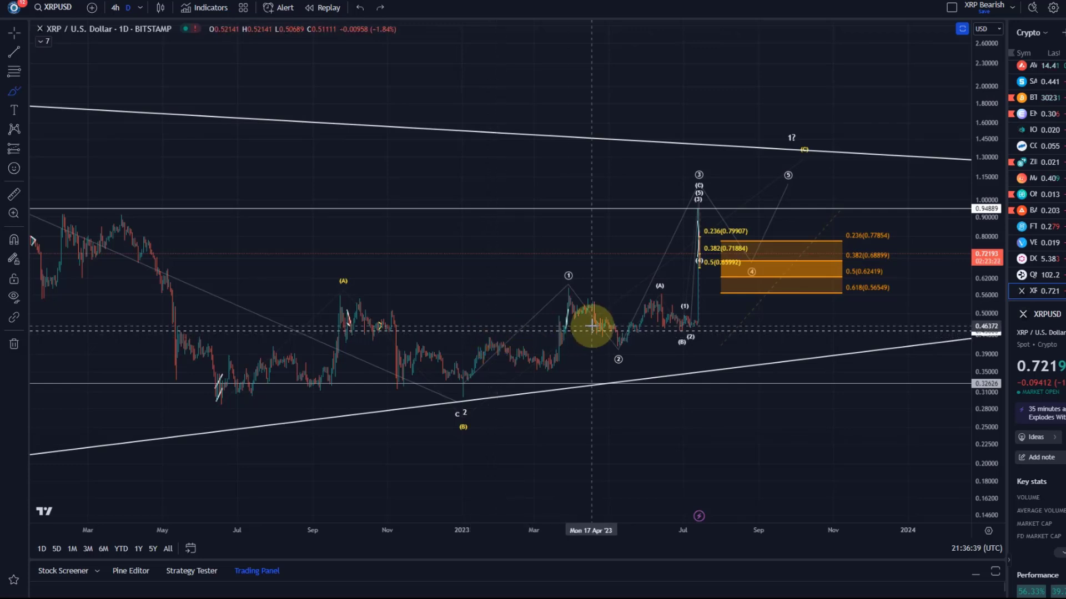
Step: Brush the circled 1-2-3-4-5 path from the wave 2 low up to (C) at the upper trendline, and undo it
{"action": "scroll", "coordinate": [592, 325], "scroll_direction": "up", "scroll_amount": 3}
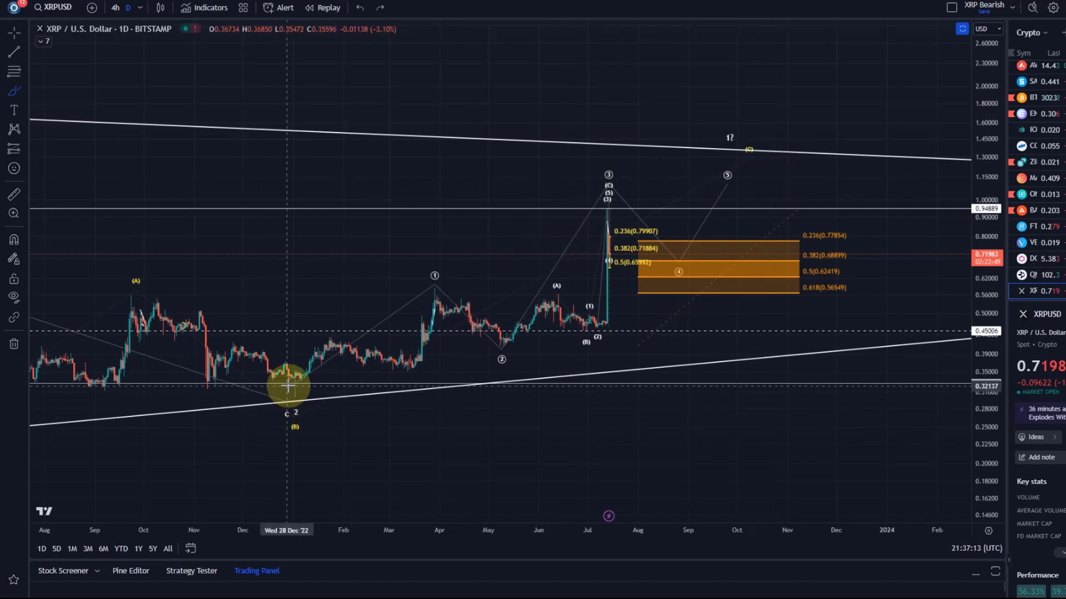
{"action": "scroll", "coordinate": [287, 385], "scroll_direction": "down", "scroll_amount": 2}
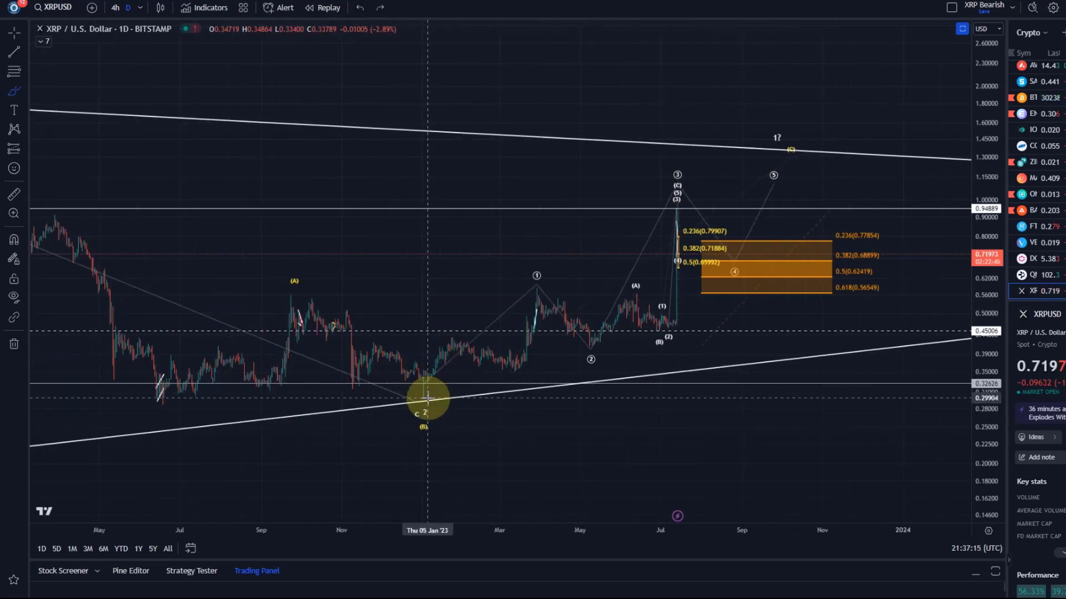
{"action": "mouse_move", "coordinate": [423, 392]}
{"action": "left_mouse_down"}
{"action": "mouse_move", "coordinate": [543, 302]}
{"action": "mouse_move", "coordinate": [588, 357]}
{"action": "mouse_move", "coordinate": [623, 314]}
{"action": "mouse_move", "coordinate": [673, 190]}
{"action": "mouse_move", "coordinate": [754, 249]}
{"action": "mouse_move", "coordinate": [797, 159]}
{"action": "left_mouse_up"}
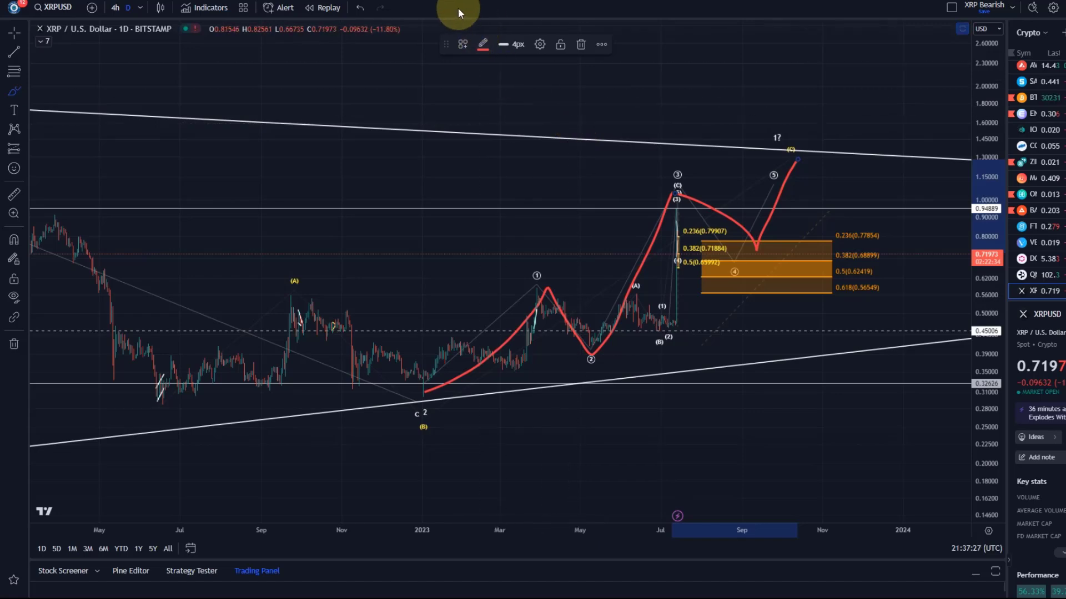
{"action": "left_click", "coordinate": [367, 9]}
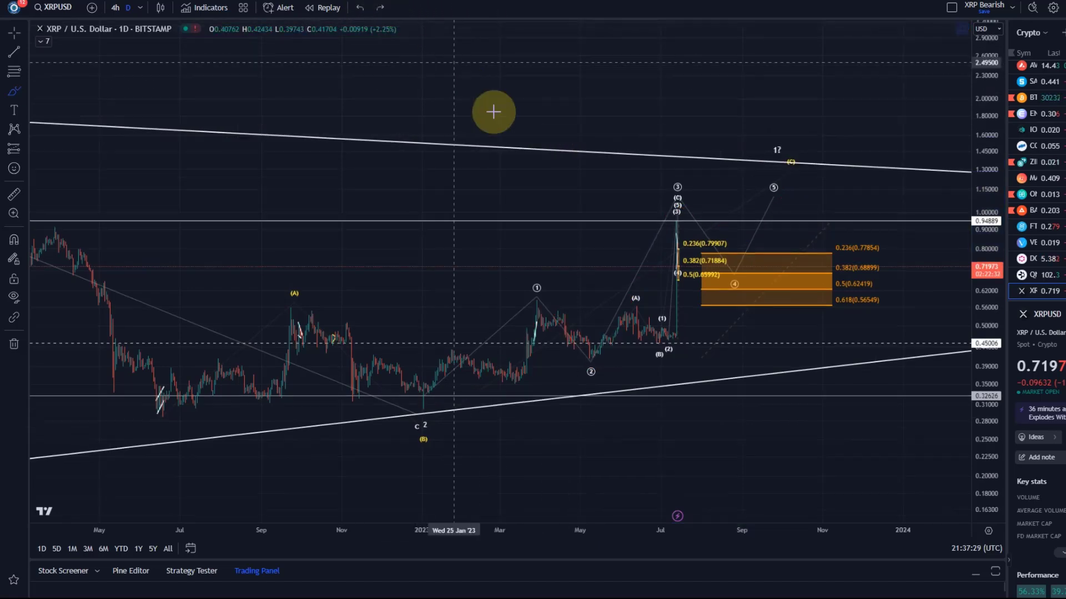
Step: Switch the chart to the 4-hour interval and bring the yellow wave (4) retracement zone into close view
{"action": "scroll", "coordinate": [460, 156], "scroll_direction": "right", "scroll_amount": 10}
{"action": "left_click_drag", "start_coordinate": [223, 154], "coordinate": [837, 266]}
{"action": "left_click", "coordinate": [116, 8]}
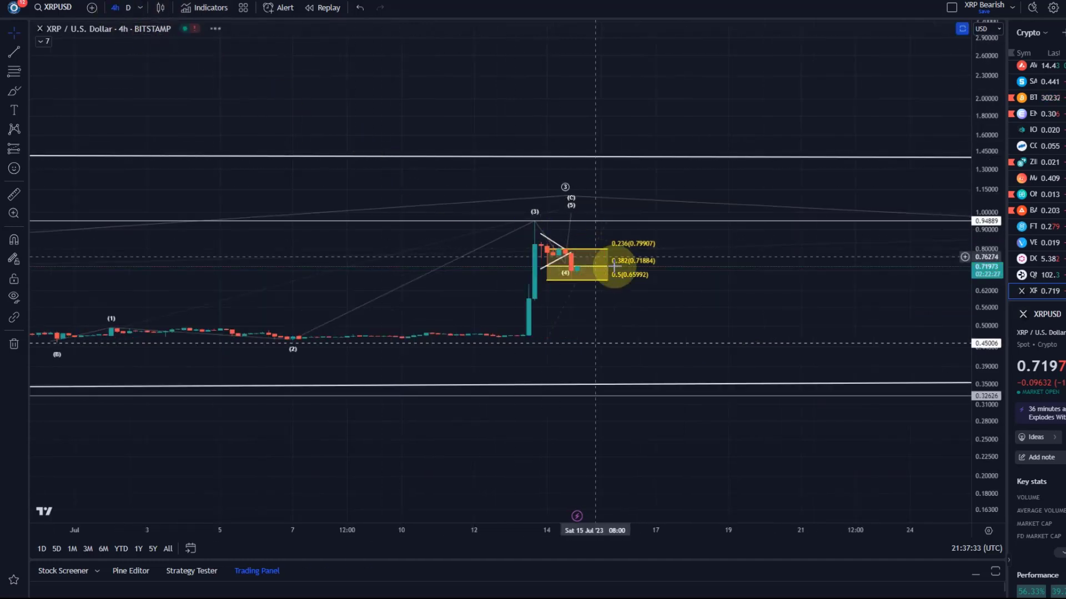
{"action": "left_click_drag", "start_coordinate": [995, 367], "coordinate": [968, 24]}
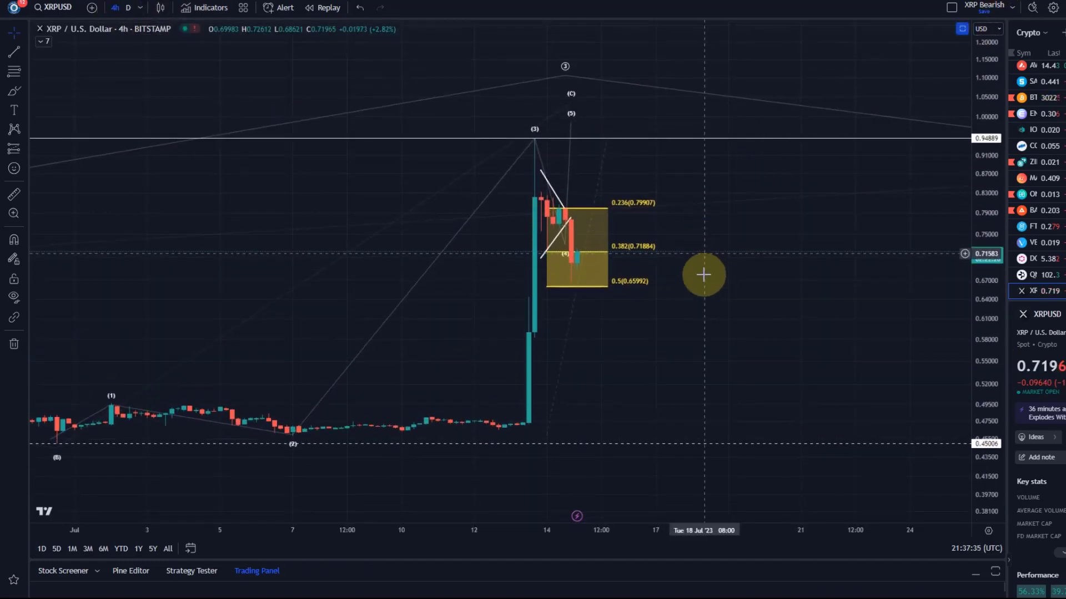
{"action": "left_click", "coordinate": [571, 78]}
{"action": "mouse_move", "coordinate": [618, 133]}
{"action": "left_mouse_down"}
{"action": "mouse_move", "coordinate": [781, 278]}
{"action": "mouse_move", "coordinate": [749, 320]}
{"action": "left_mouse_up"}
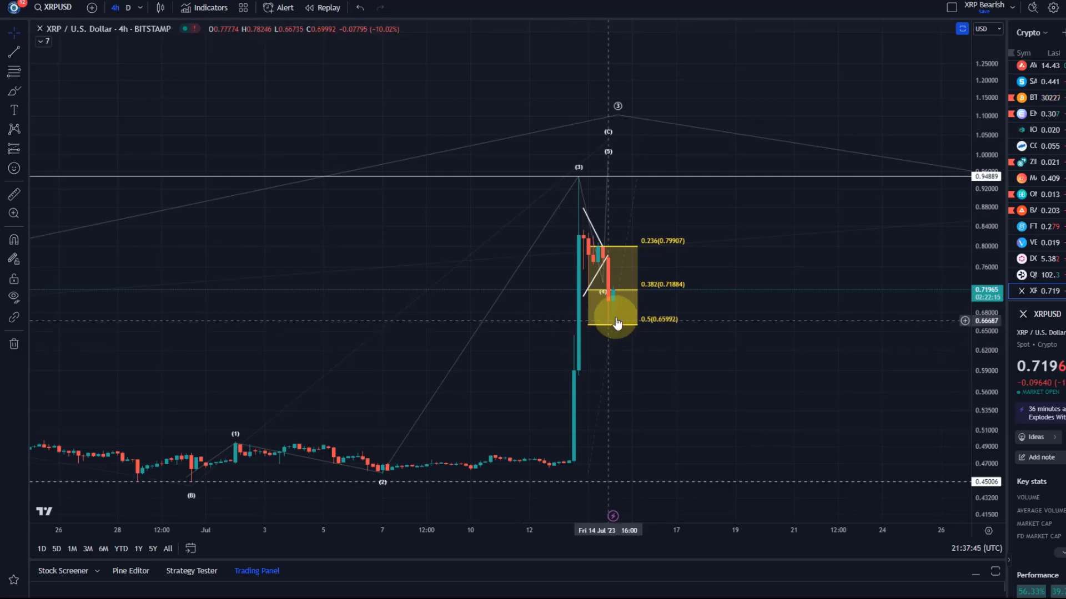
{"action": "scroll", "coordinate": [616, 316], "scroll_direction": "up", "scroll_amount": 2}
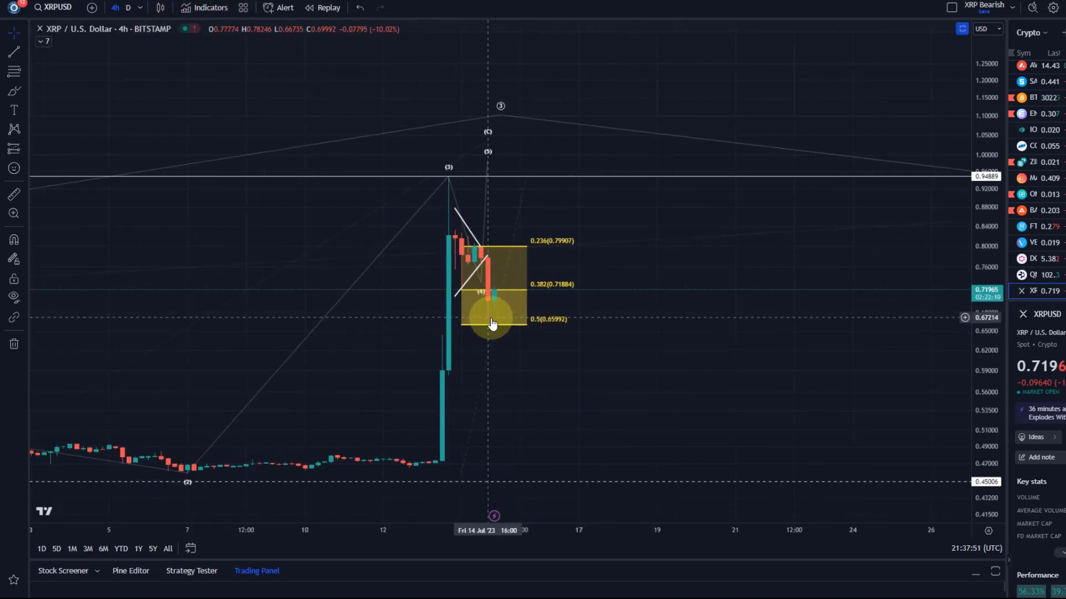
{"action": "left_click", "coordinate": [511, 329]}
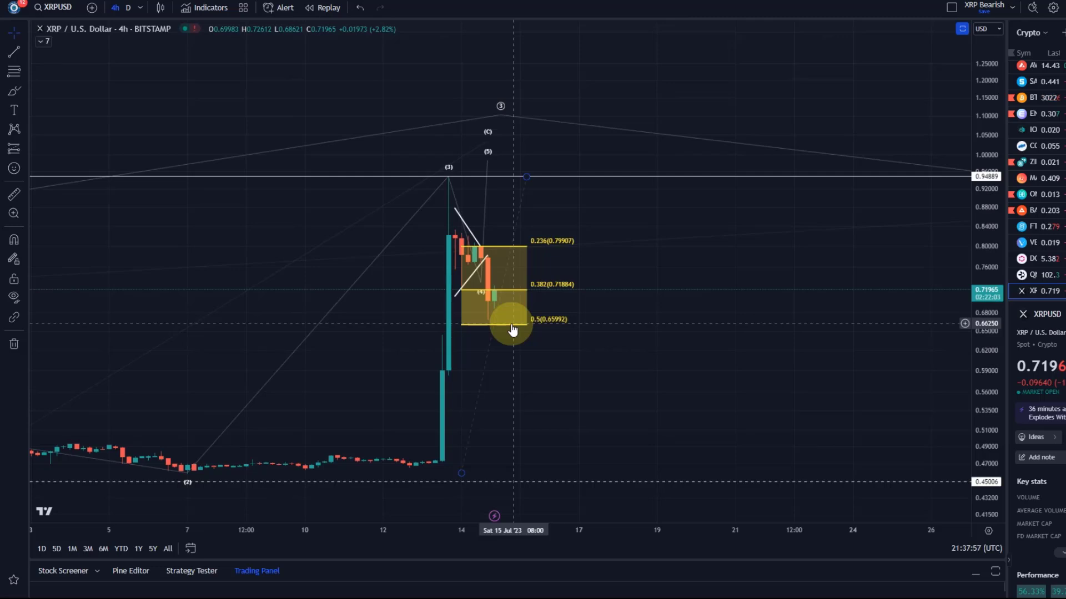
Step: Examine the (1)-(5) subwaves after (B) and how they build the circled wave 3
{"action": "scroll", "coordinate": [511, 329], "scroll_direction": "down", "scroll_amount": 8}
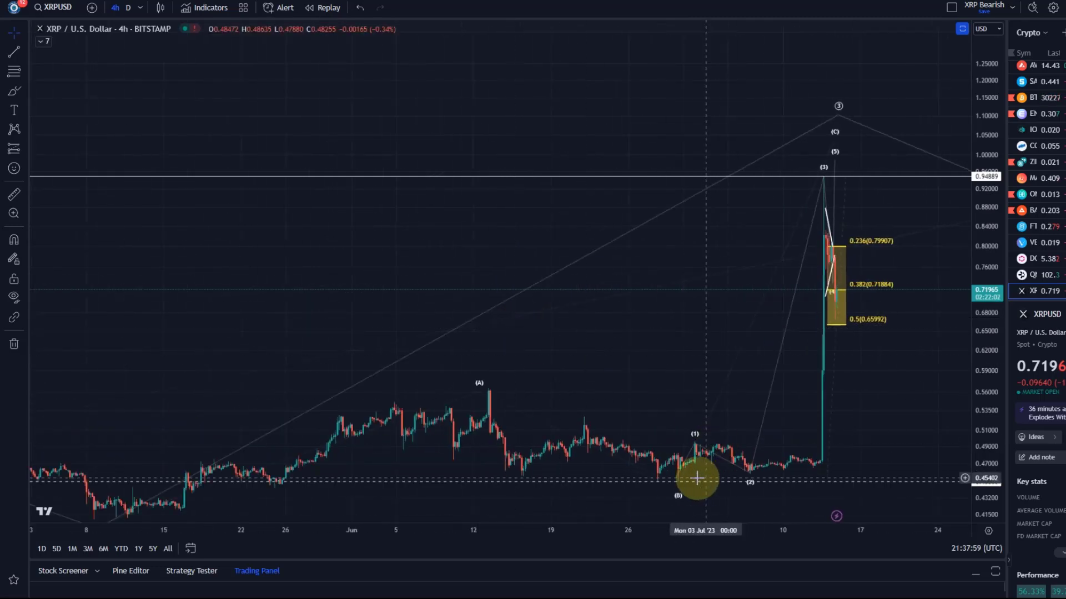
{"action": "left_click", "coordinate": [697, 479]}
{"action": "left_click", "coordinate": [826, 179]}
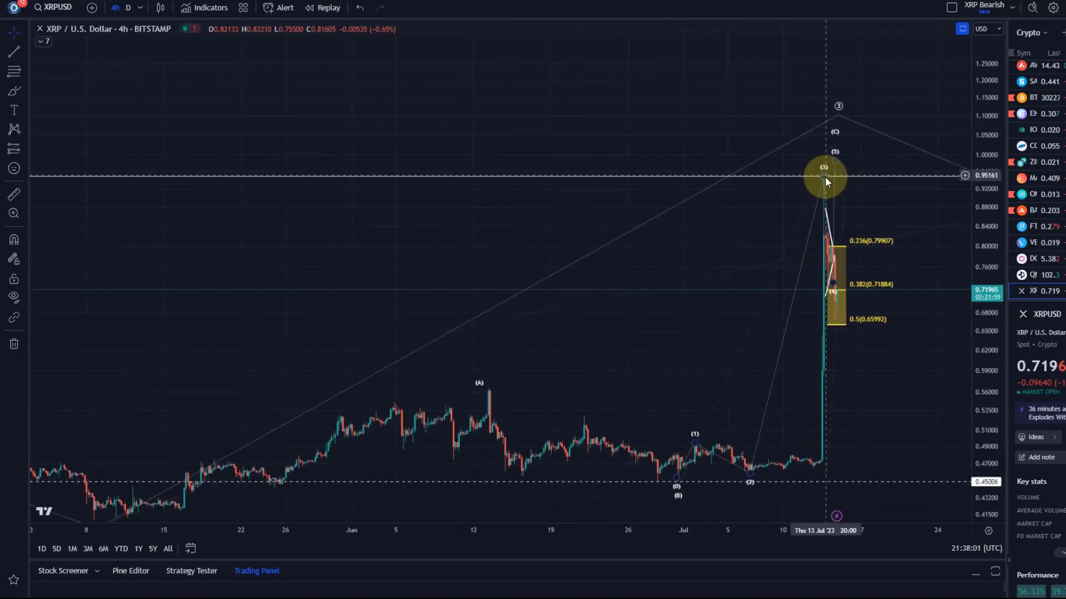
{"action": "scroll", "coordinate": [768, 304], "scroll_direction": "down", "scroll_amount": 4}
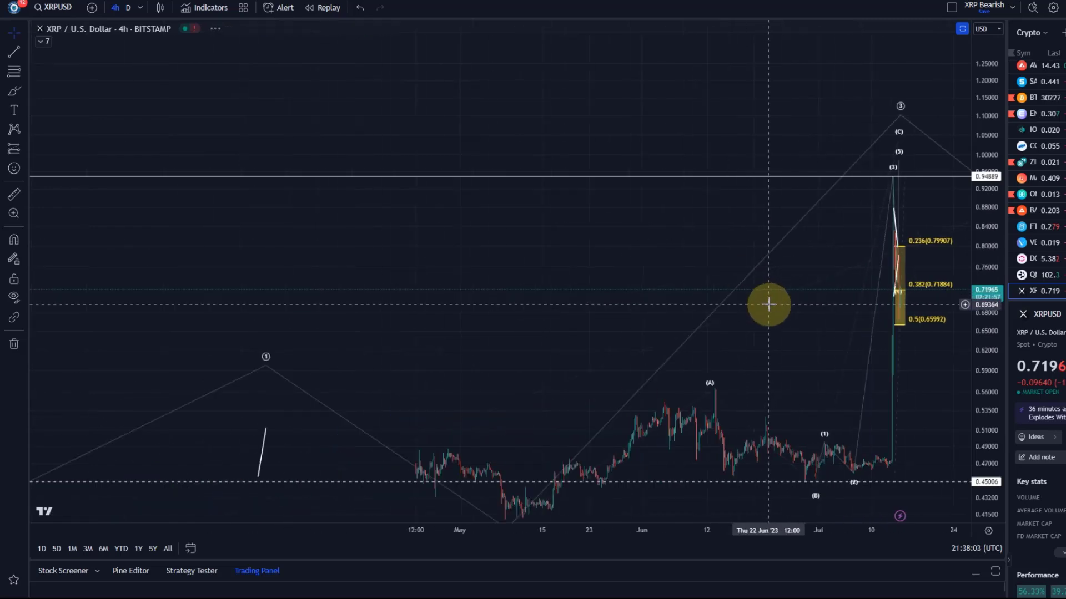
{"action": "scroll", "coordinate": [770, 300], "scroll_direction": "down", "scroll_amount": 3}
{"action": "left_click_drag", "start_coordinate": [771, 298], "coordinate": [495, 233]}
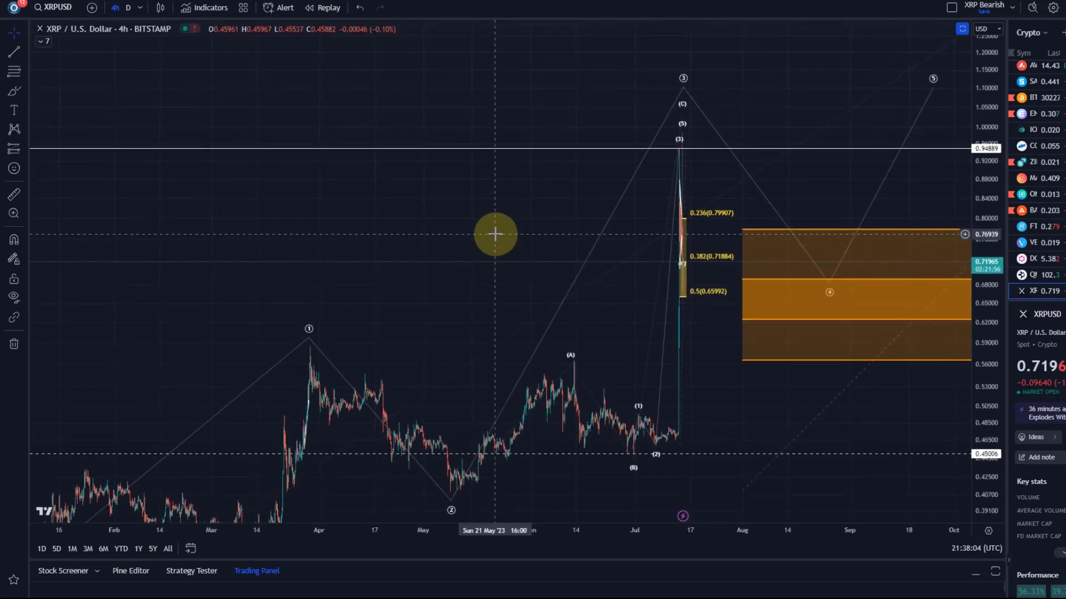
{"action": "left_click", "coordinate": [682, 133]}
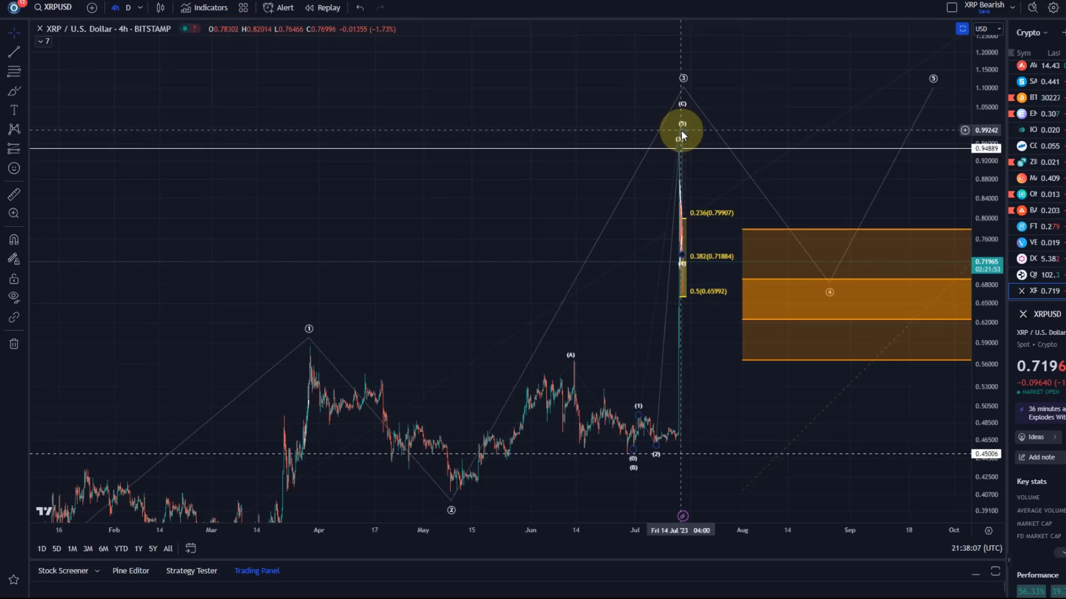
Step: Move the circled wave 4 point earlier and lower, between the 0.382 and 0.5 levels of the orange zone
{"action": "scroll", "coordinate": [642, 185], "scroll_direction": "up", "scroll_amount": 2}
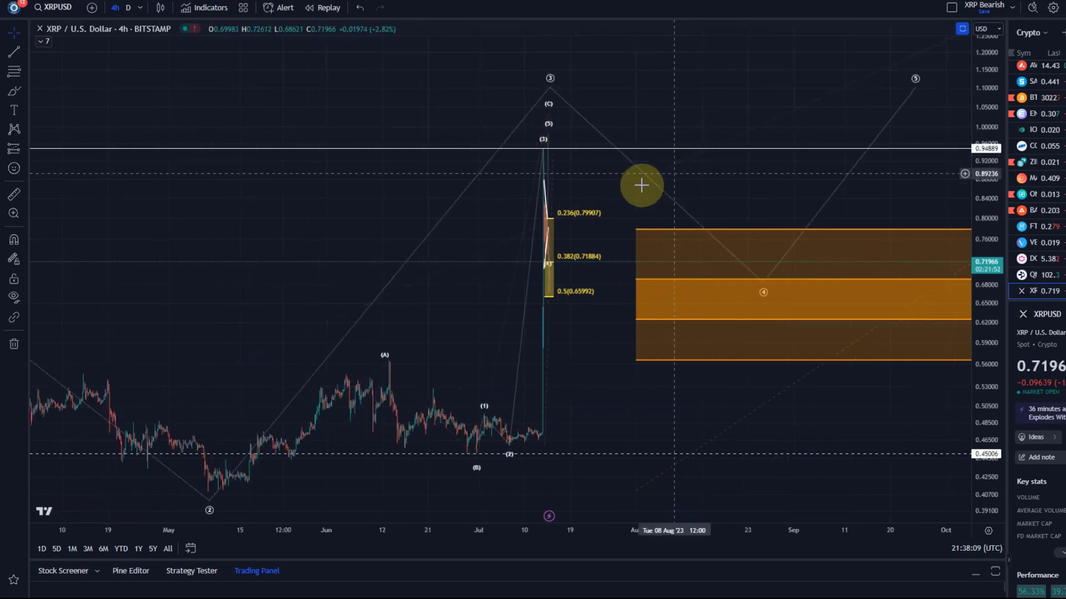
{"action": "scroll", "coordinate": [642, 185], "scroll_direction": "up", "scroll_amount": 2}
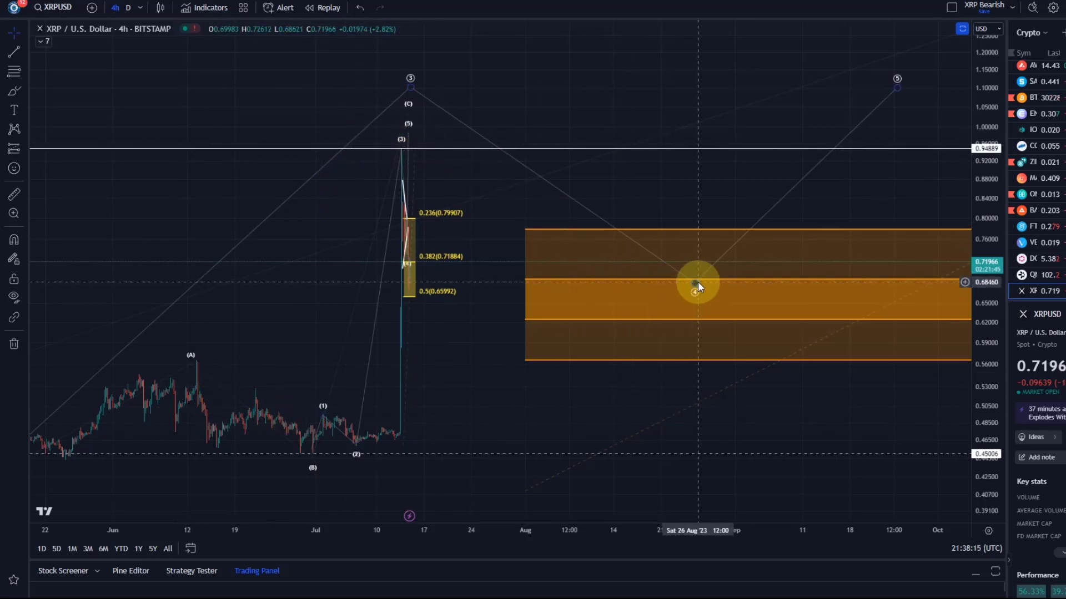
{"action": "left_click_drag", "start_coordinate": [697, 282], "coordinate": [664, 298]}
{"action": "scroll", "coordinate": [813, 409], "scroll_direction": "down", "scroll_amount": 3}
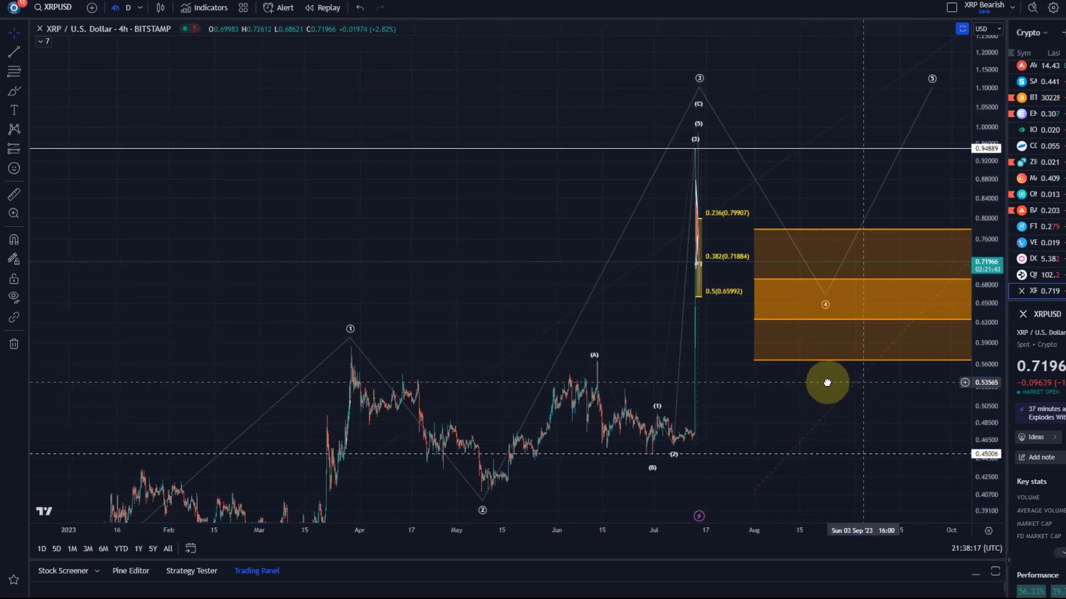
Step: Move the circled wave 4 point to the 0.382 level at about 0.69, and the circled wave 5 point to (C) below the upper trendline
{"action": "left_click_drag", "start_coordinate": [733, 321], "coordinate": [518, 182]}
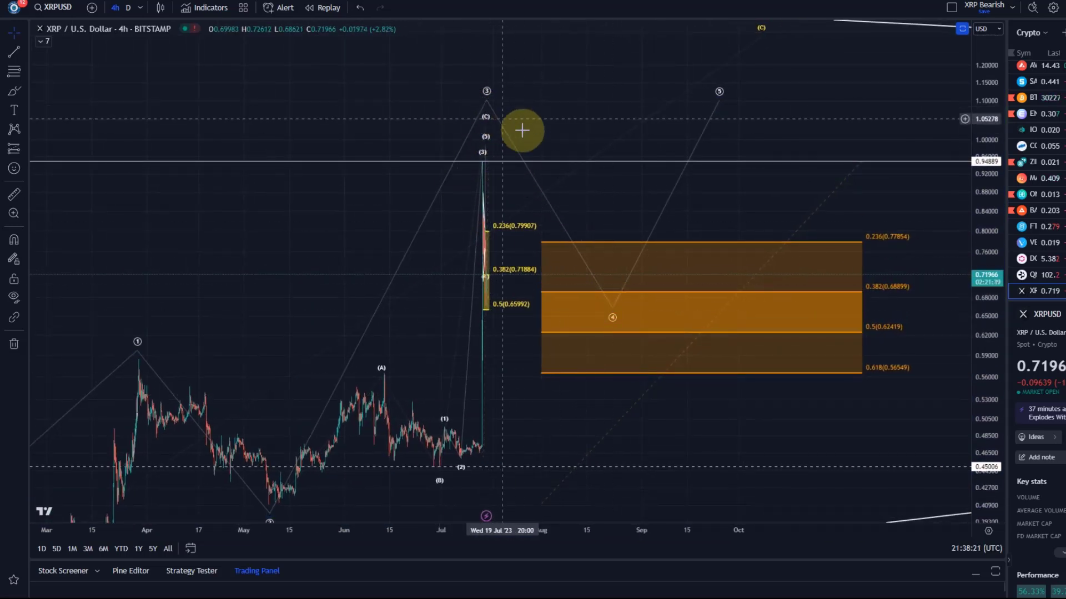
{"action": "left_click_drag", "start_coordinate": [613, 309], "coordinate": [642, 295]}
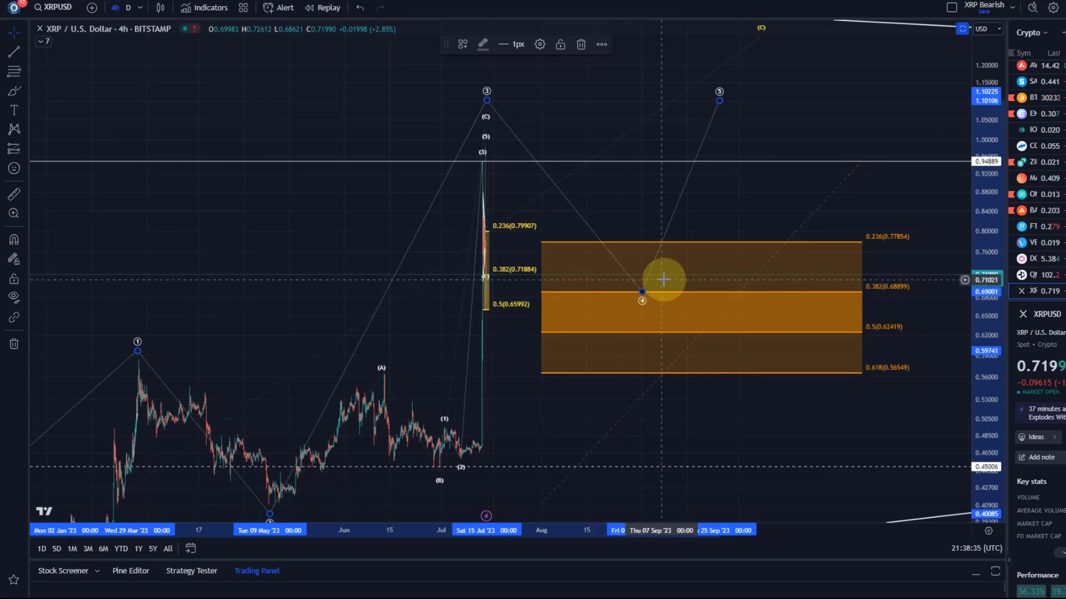
{"action": "left_click_drag", "start_coordinate": [721, 101], "coordinate": [758, 39]}
{"action": "left_click_drag", "start_coordinate": [810, 134], "coordinate": [851, 116]}
{"action": "left_click_drag", "start_coordinate": [980, 214], "coordinate": [849, 364]}
{"action": "scroll", "coordinate": [386, 430], "scroll_direction": "down", "scroll_amount": 3}
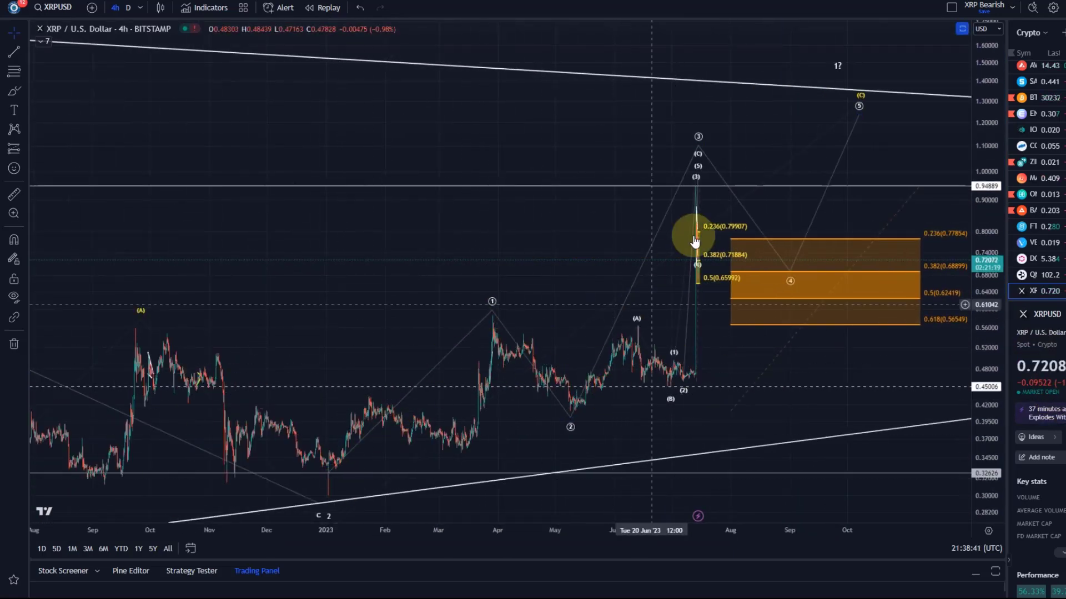
Step: Examine the projected path from the circled wave 3 through the orange wave 4 zone to wave 5, and the yellow retracement zone
{"action": "scroll", "coordinate": [869, 238], "scroll_direction": "up", "scroll_amount": 2}
{"action": "scroll", "coordinate": [707, 374], "scroll_direction": "up", "scroll_amount": 2}
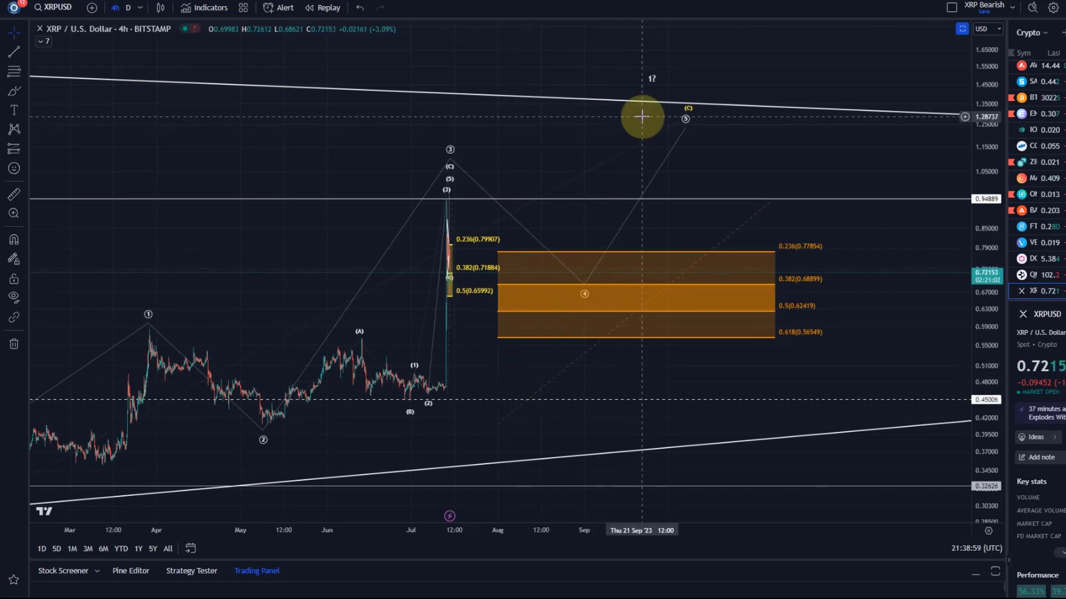
{"action": "scroll", "coordinate": [473, 348], "scroll_direction": "up", "scroll_amount": 2}
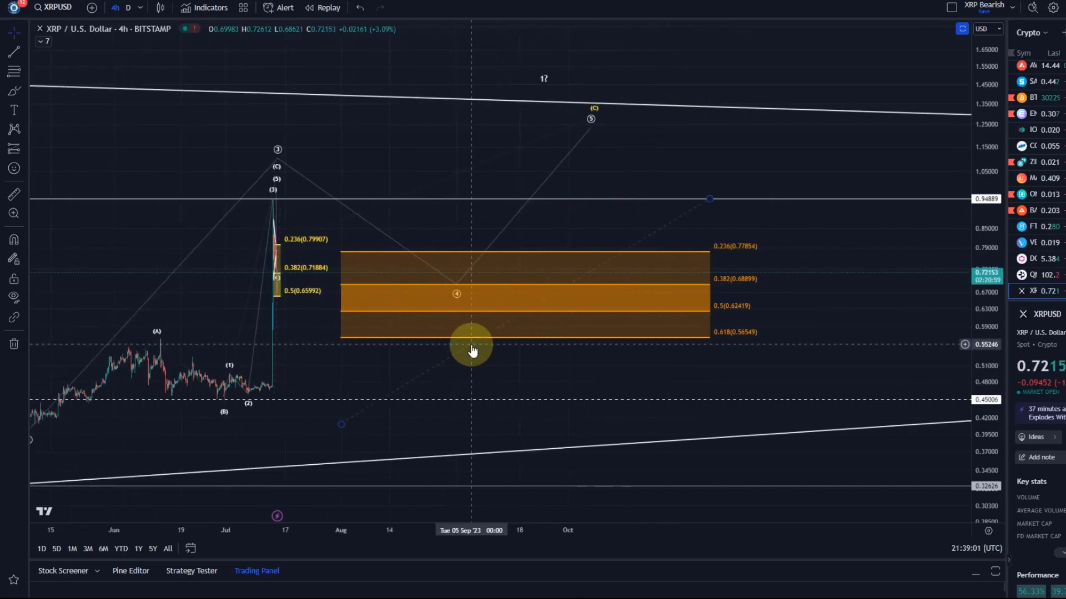
{"action": "scroll", "coordinate": [439, 316], "scroll_direction": "up", "scroll_amount": 2}
{"action": "scroll", "coordinate": [780, 179], "scroll_direction": "down", "scroll_amount": 5}
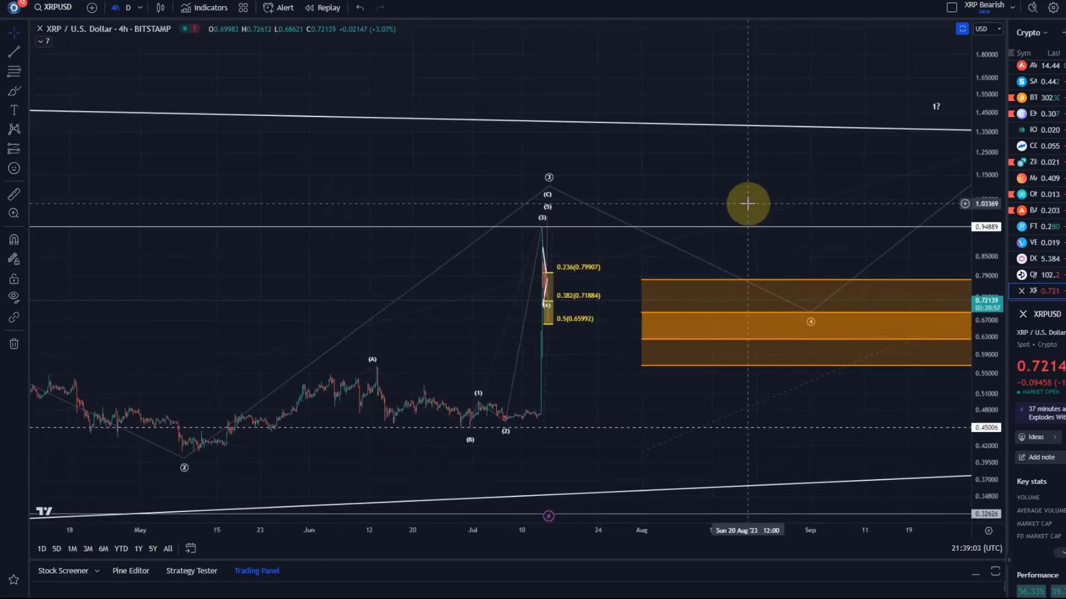
{"action": "scroll", "coordinate": [748, 204], "scroll_direction": "up", "scroll_amount": 2}
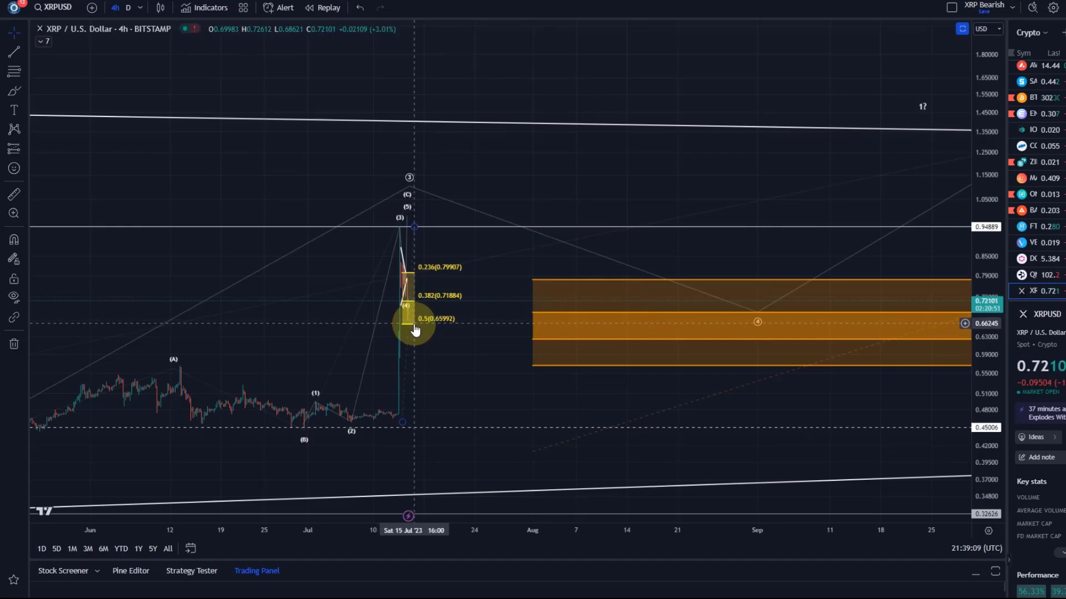
Step: Raise the circled wave 3 point to about 1.12 and move the circled wave 4 point to about 0.614 on 20 Aug 2023
{"action": "left_click", "coordinate": [410, 188]}
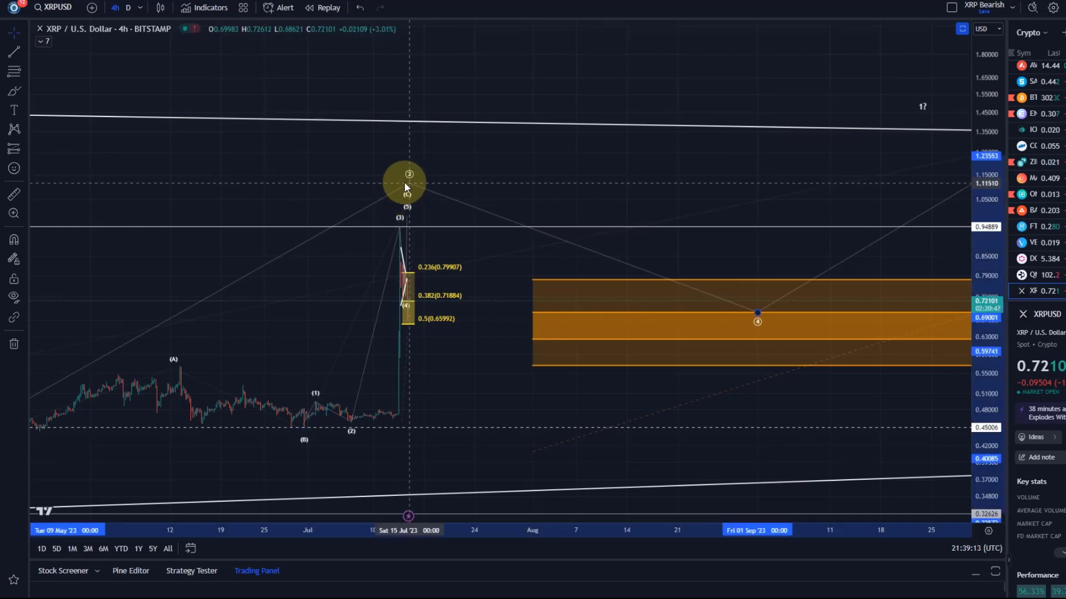
{"action": "scroll", "coordinate": [654, 214], "scroll_direction": "down", "scroll_amount": 5}
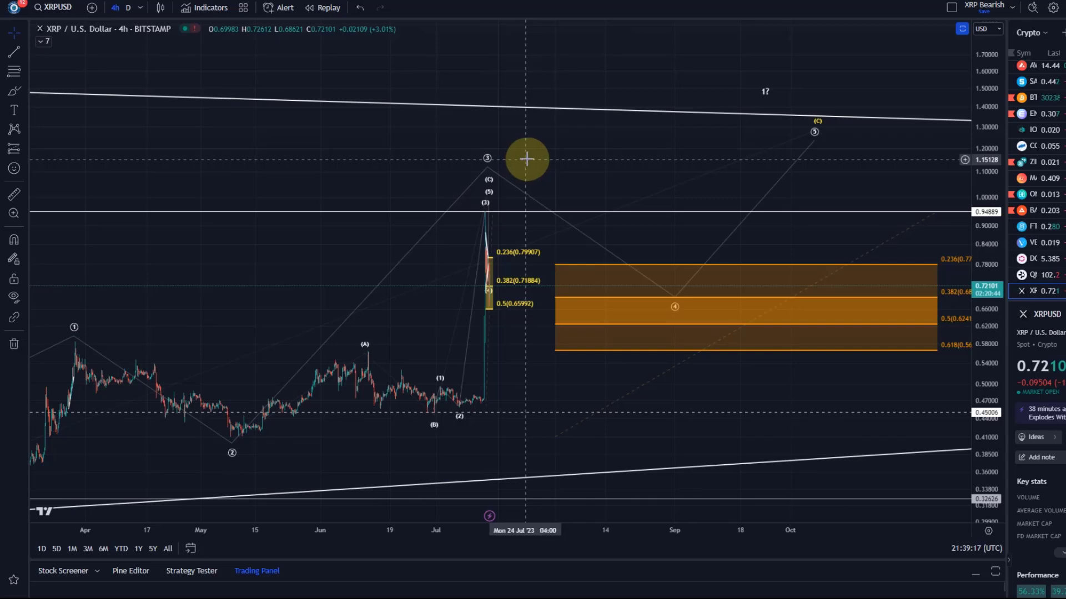
{"action": "left_click_drag", "start_coordinate": [675, 297], "coordinate": [627, 328]}
{"action": "scroll", "coordinate": [384, 377], "scroll_direction": "down", "scroll_amount": 3}
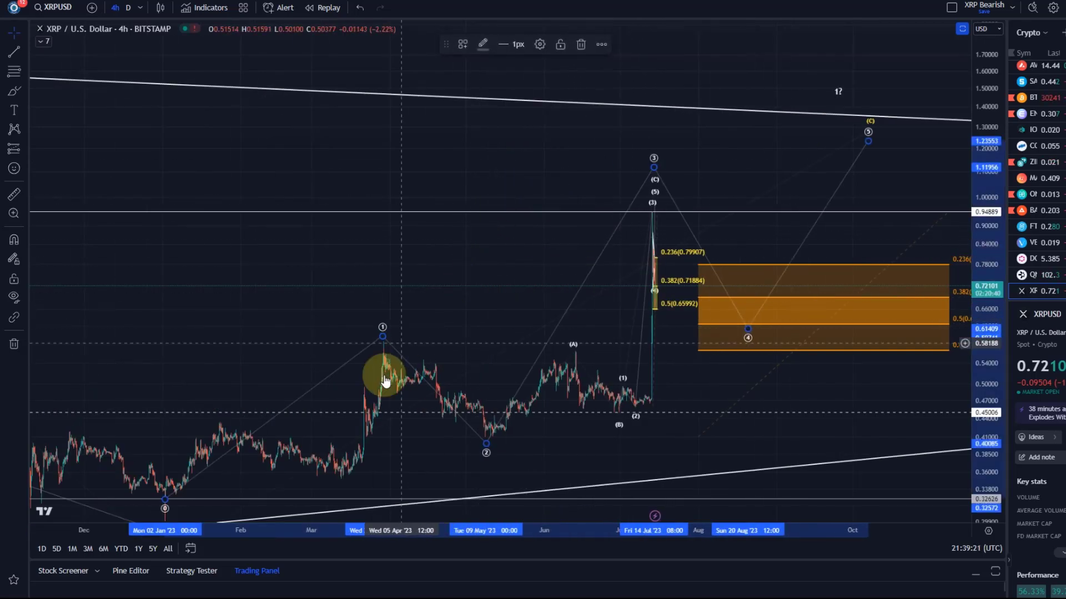